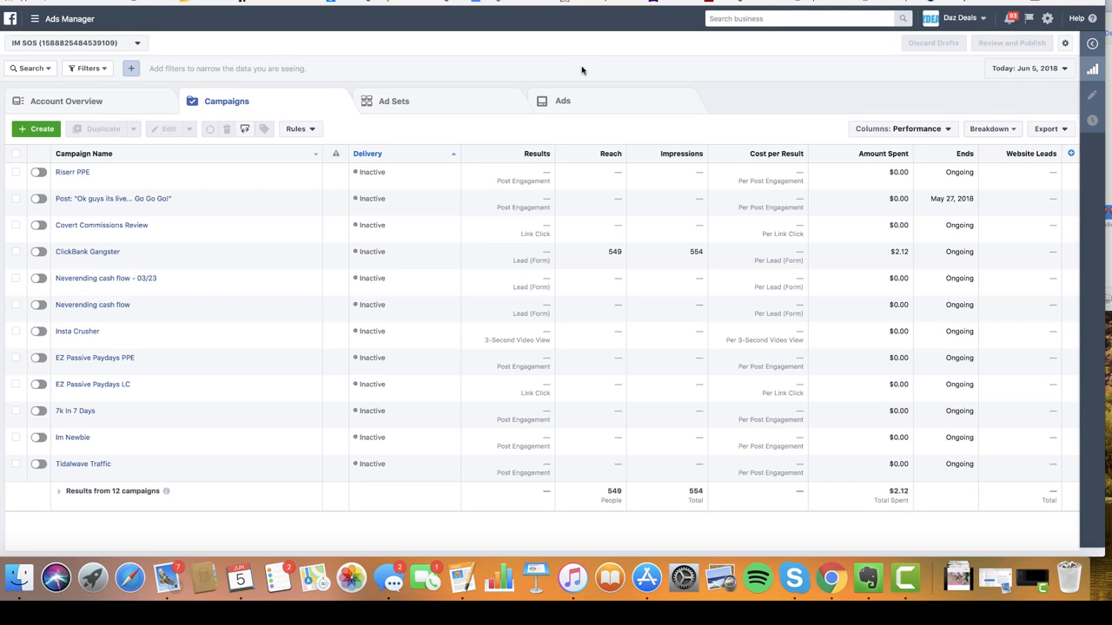
- Start a new campaign named 'Clickbank Gnagster' and bring up its objective list
left_click(38, 130)
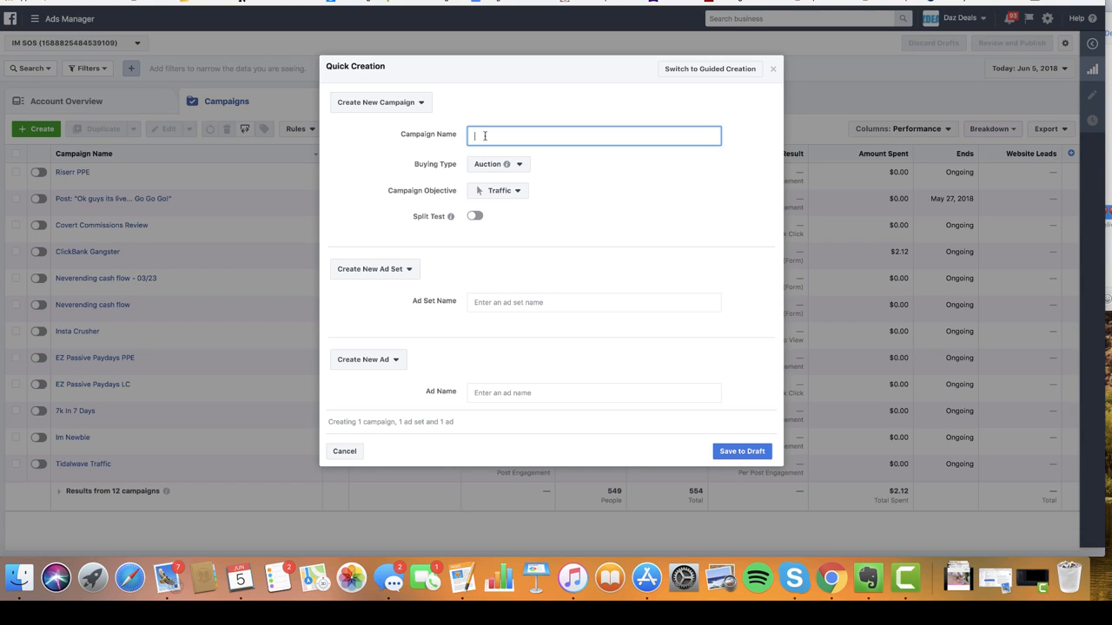
type("Clickbank Gnagster")
left_click(513, 193)
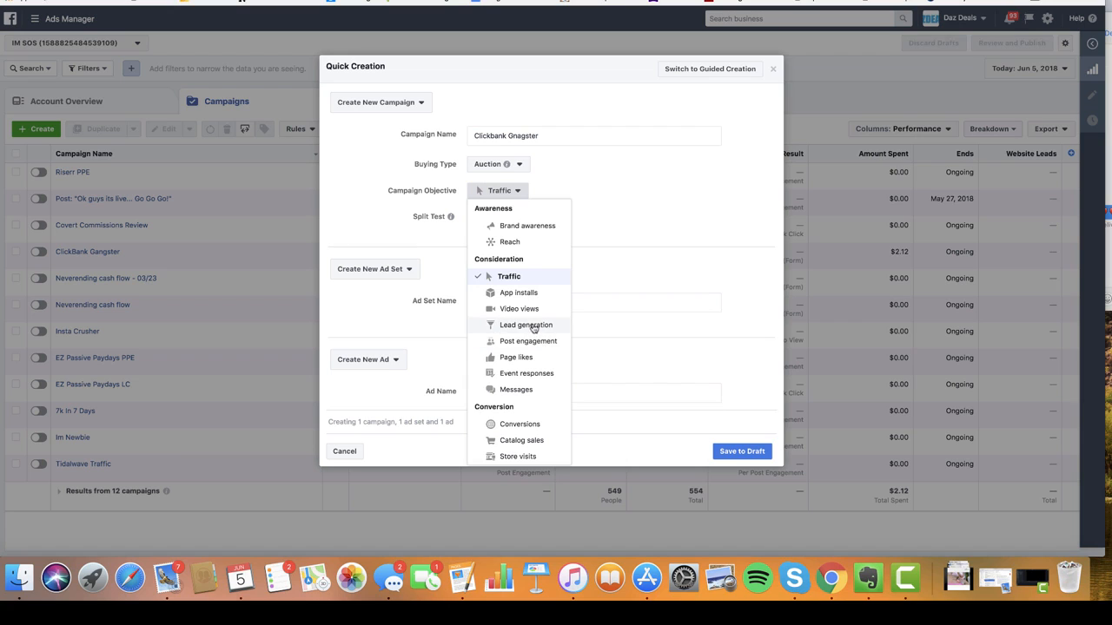
left_click(508, 193)
left_click(508, 193)
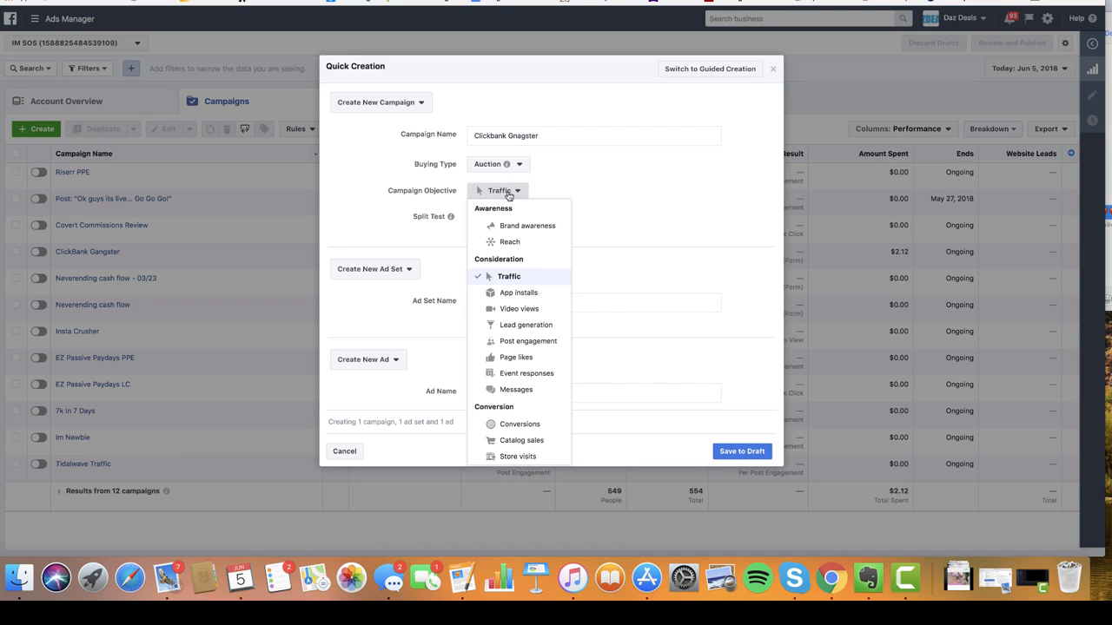
- Set the campaign objective to Lead generation and choose the IM SOS page
left_click(533, 326)
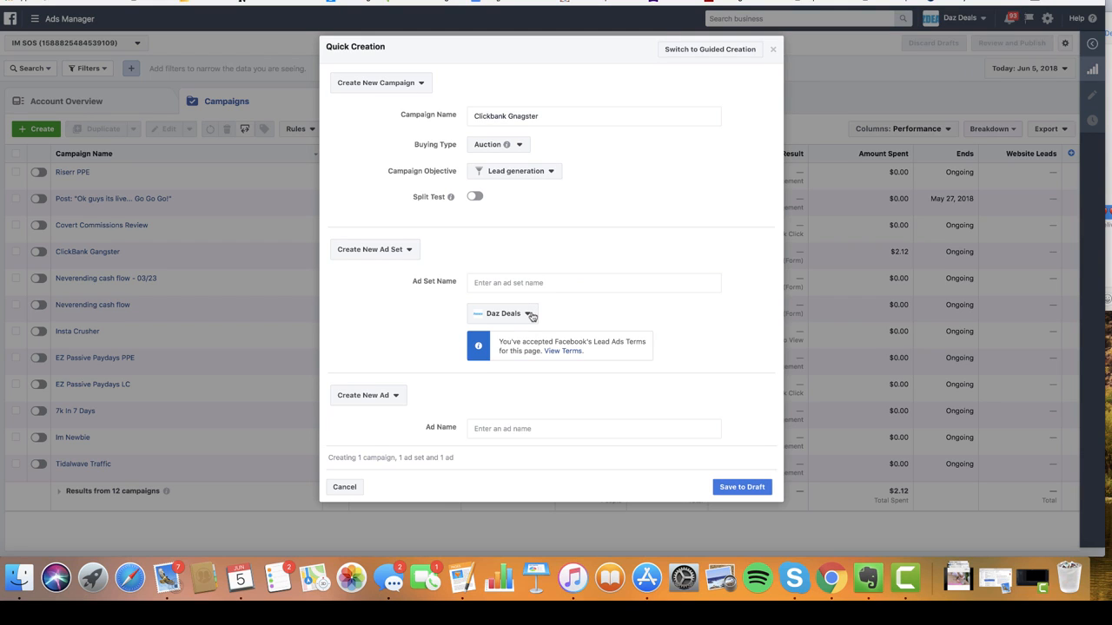
left_click(531, 316)
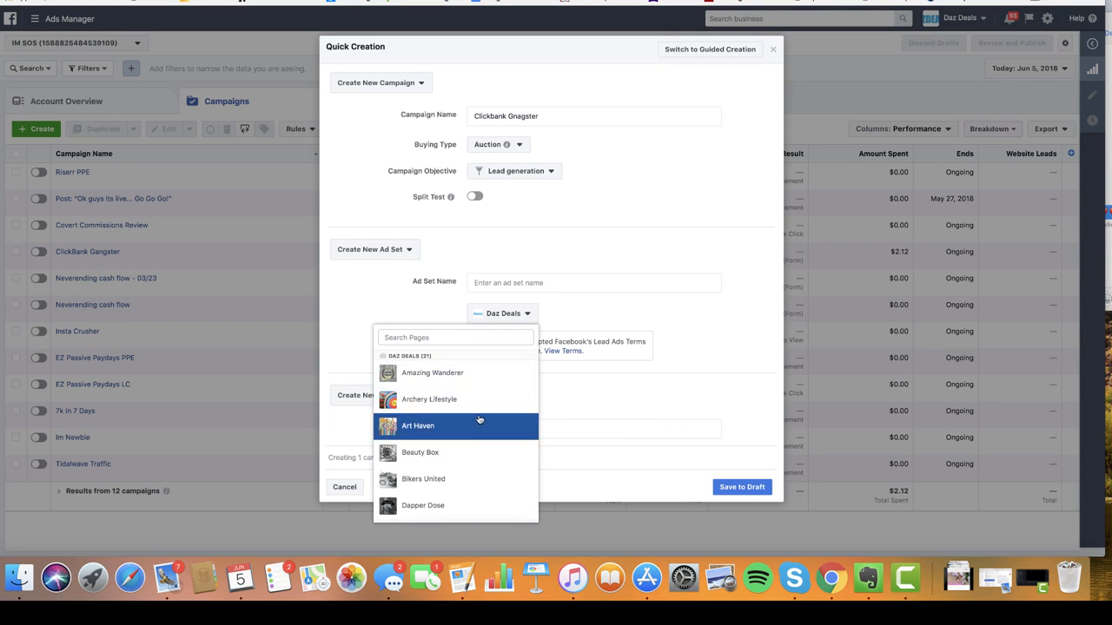
scroll(482, 421, "down", 3)
scroll(480, 421, "down", 10)
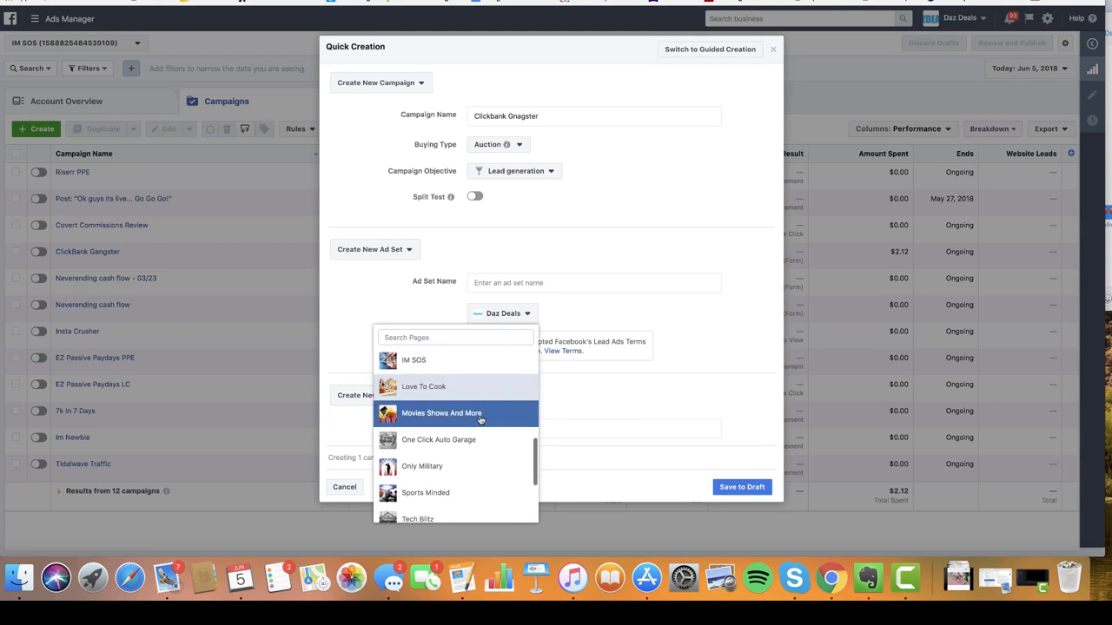
scroll(481, 421, "down", 4)
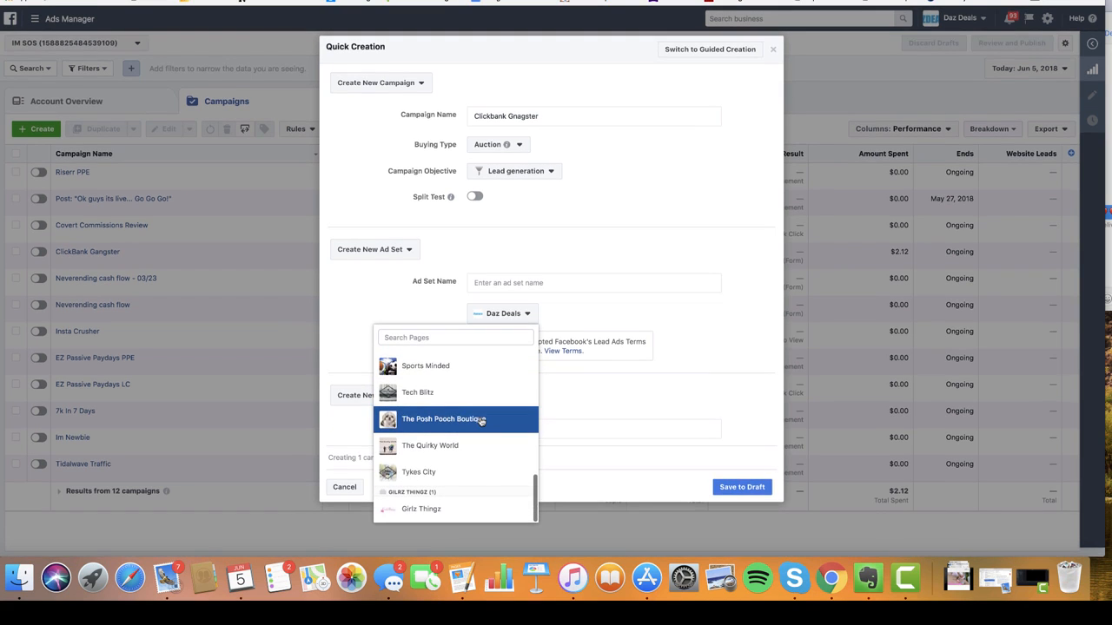
scroll(480, 421, "up", 5)
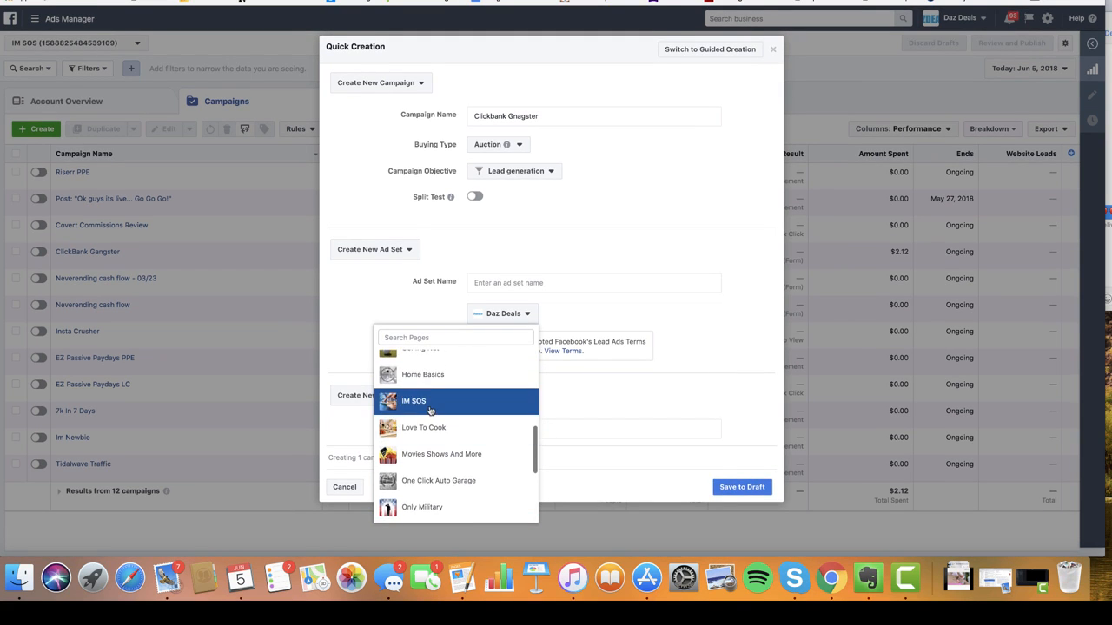
left_click(439, 399)
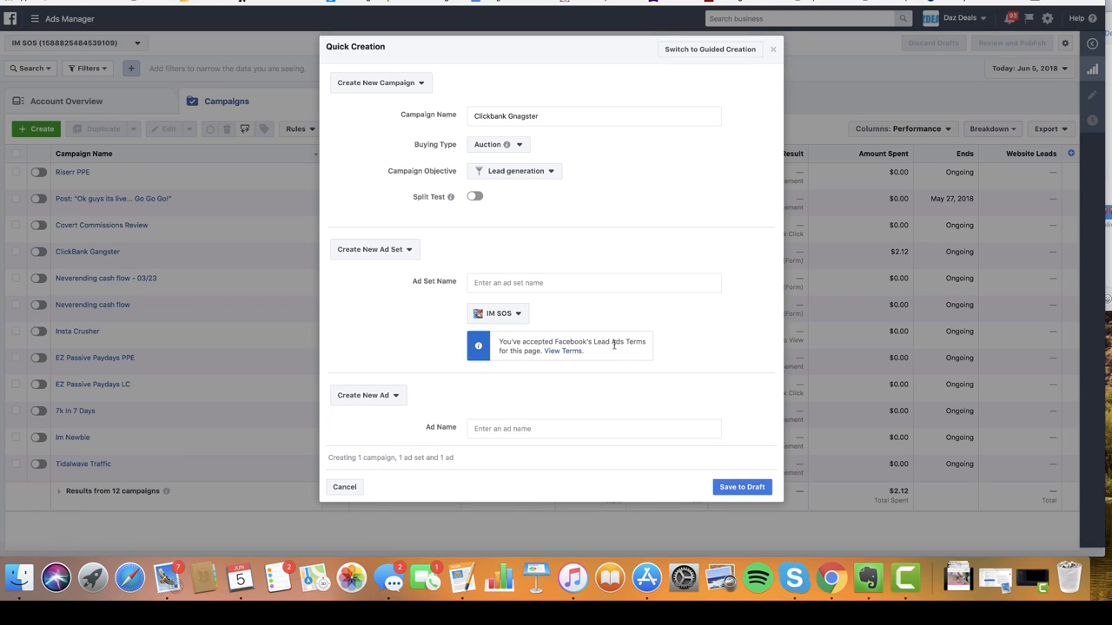
- Name the ad set 'adset1' and the ad 'ad1'
left_click(496, 282)
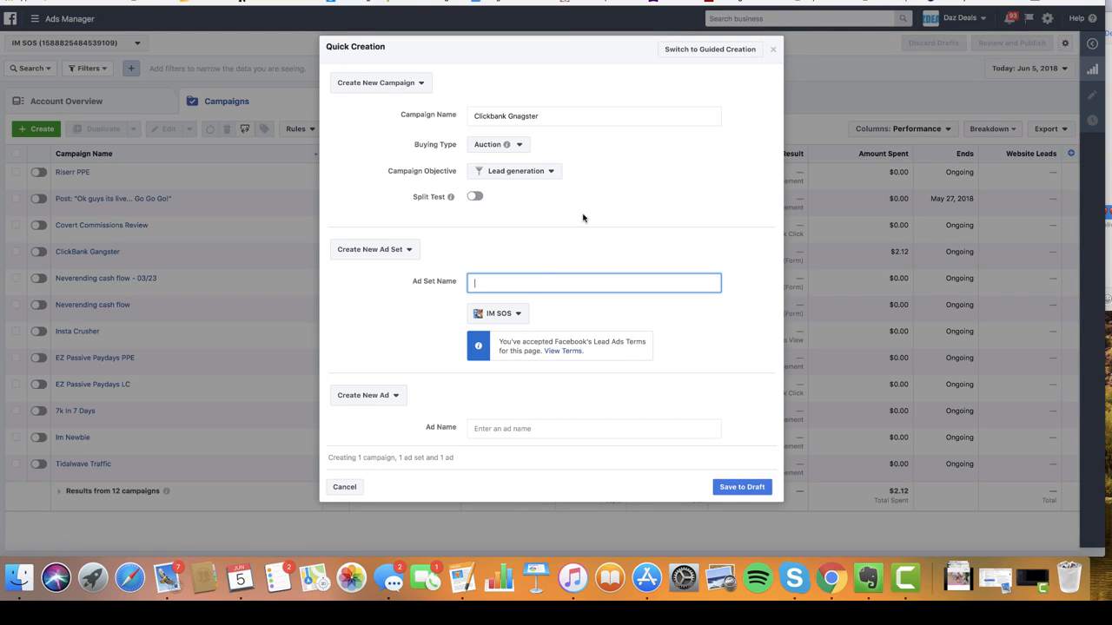
type("adset1")
left_click(531, 429)
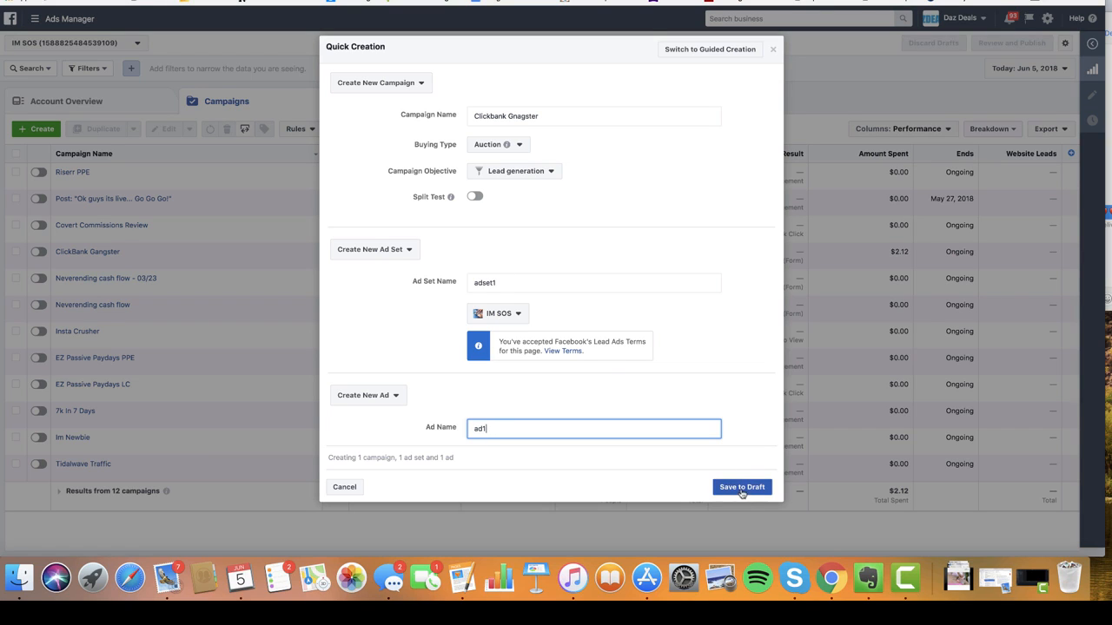
- Save 'Clickbank Gnagster' as a draft and open its 1 Ad Set, adset1
left_click(743, 490)
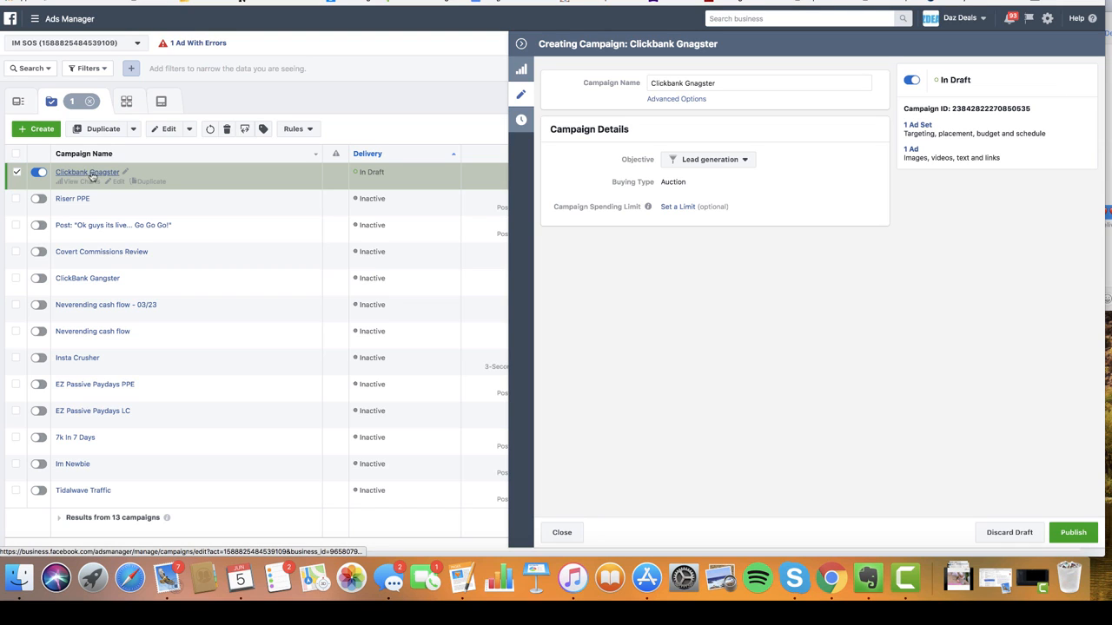
left_click(918, 126)
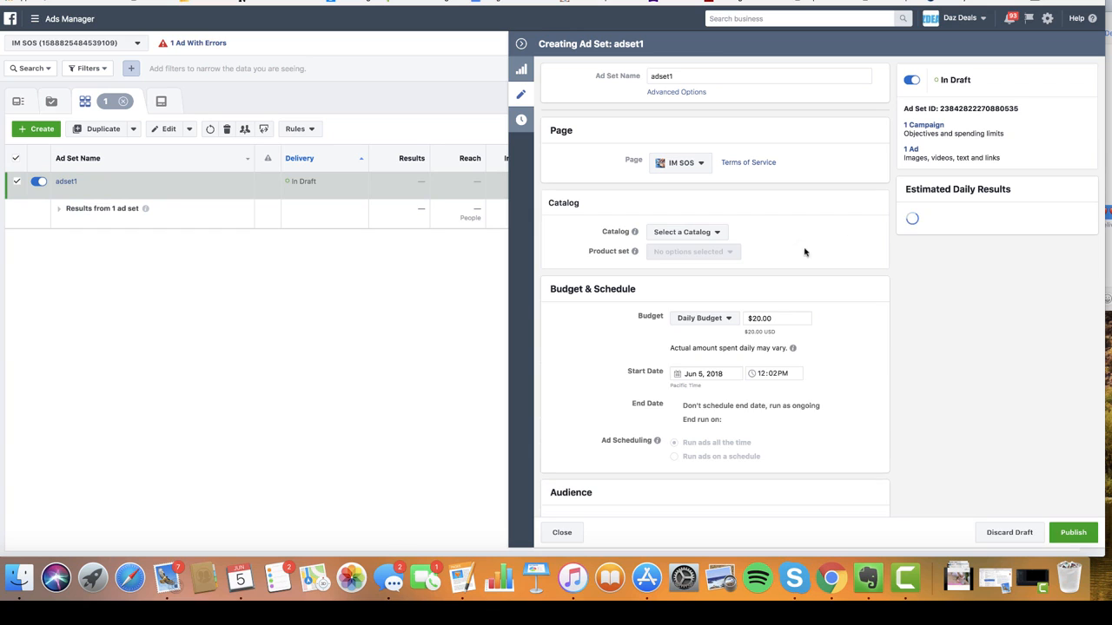
- Change adset1's daily budget from $20.00 to $1.00
triple_click(778, 318)
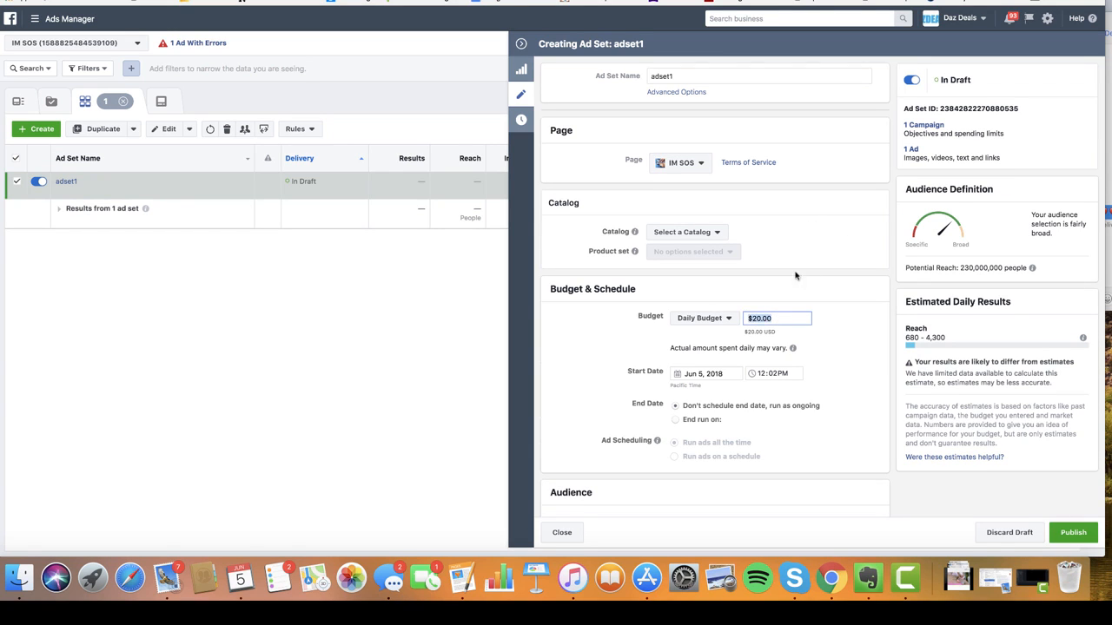
type("1")
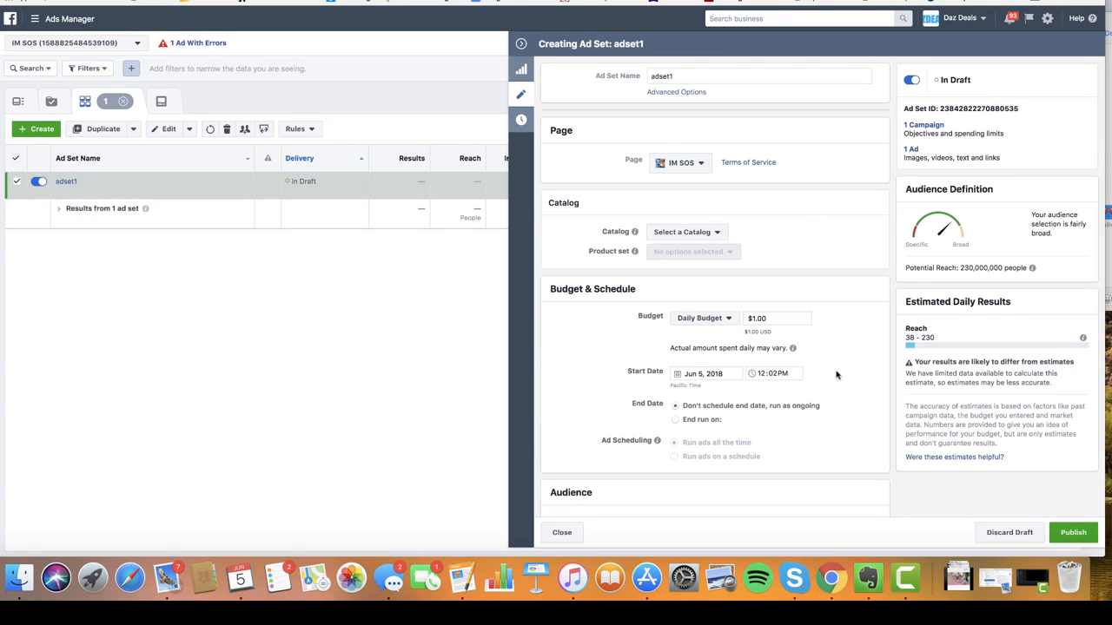
scroll(835, 372, "down", 3)
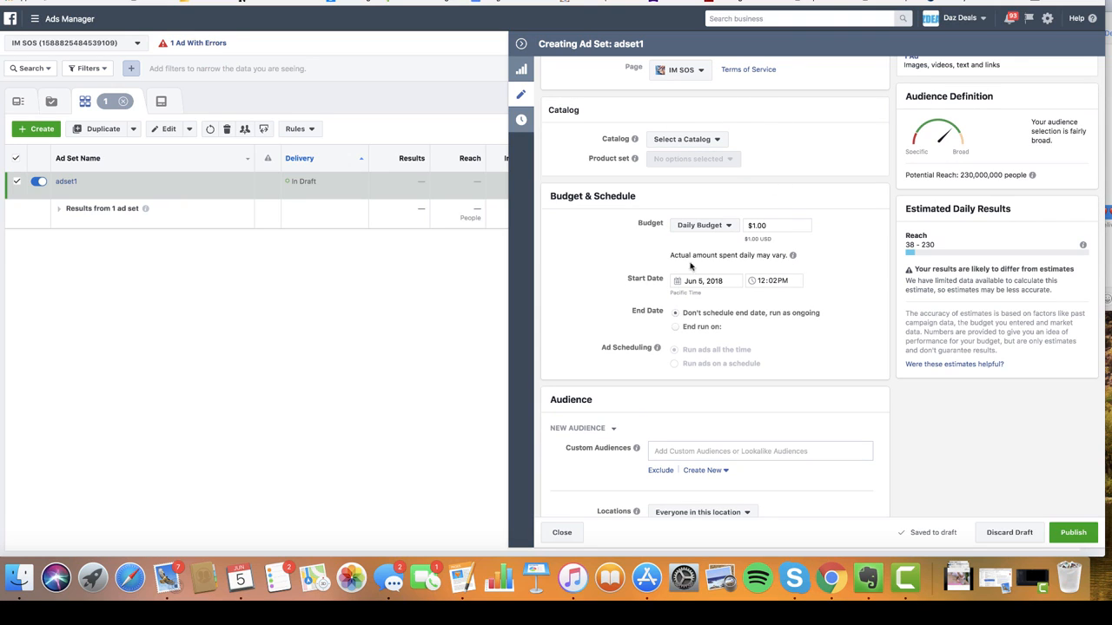
mouse_move(793, 255)
scroll(839, 189, "down", 2)
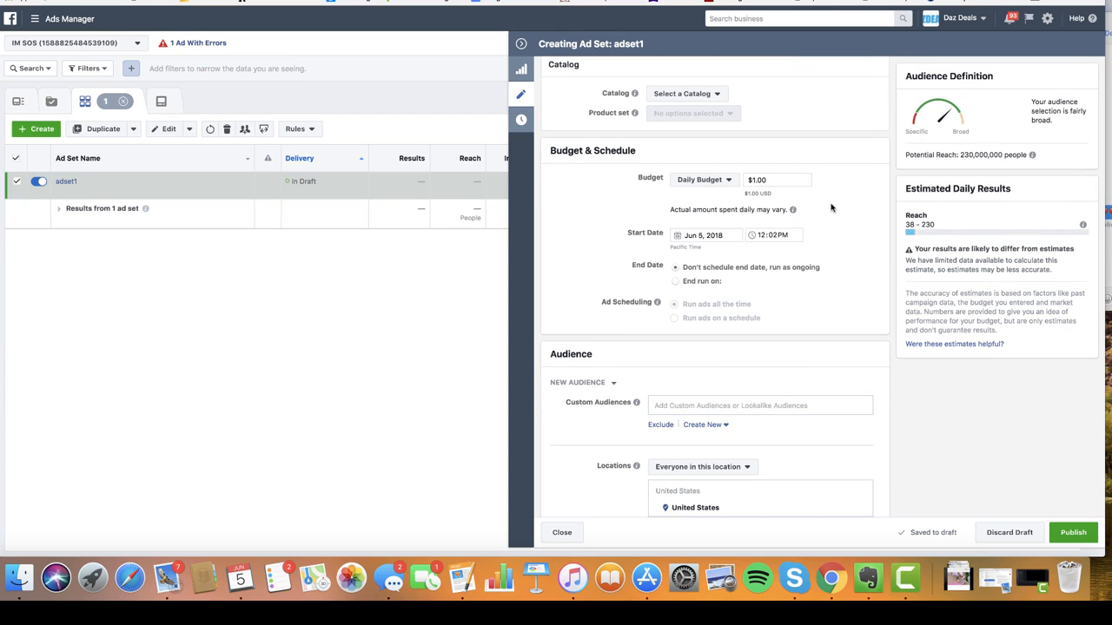
left_click(734, 237)
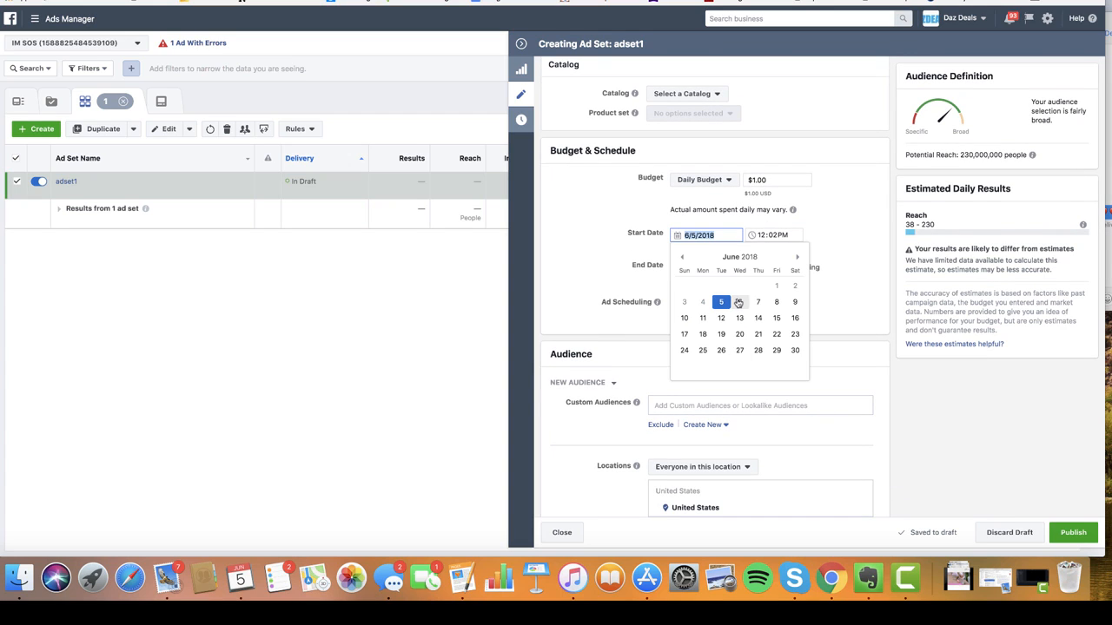
- Set adset1's start to June 6, 2018 at 12:00AM
left_click(841, 241)
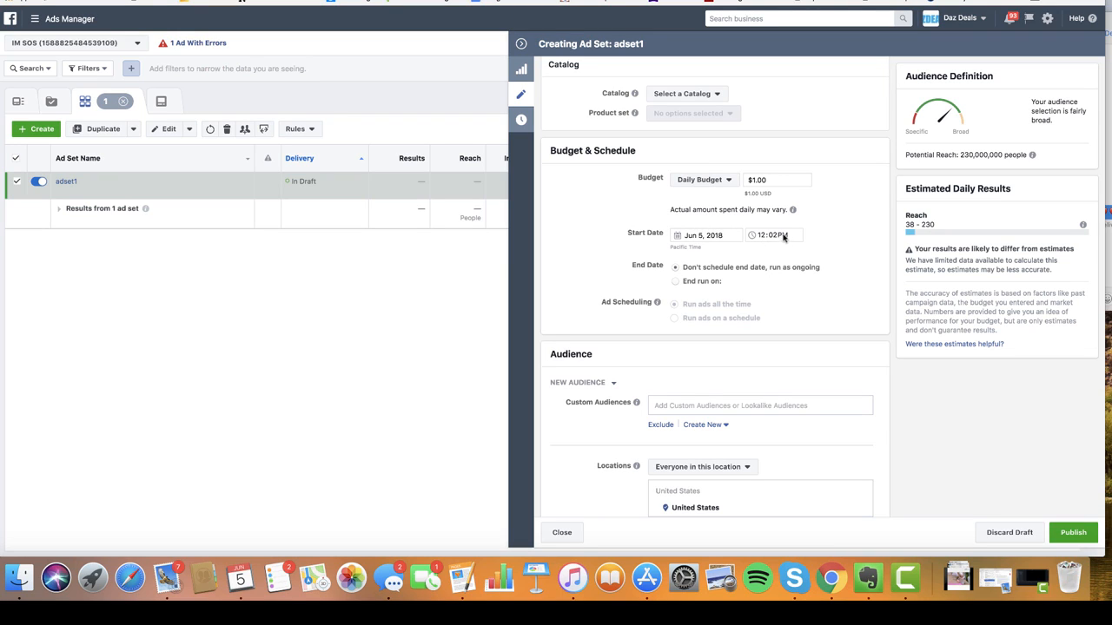
left_click(701, 235)
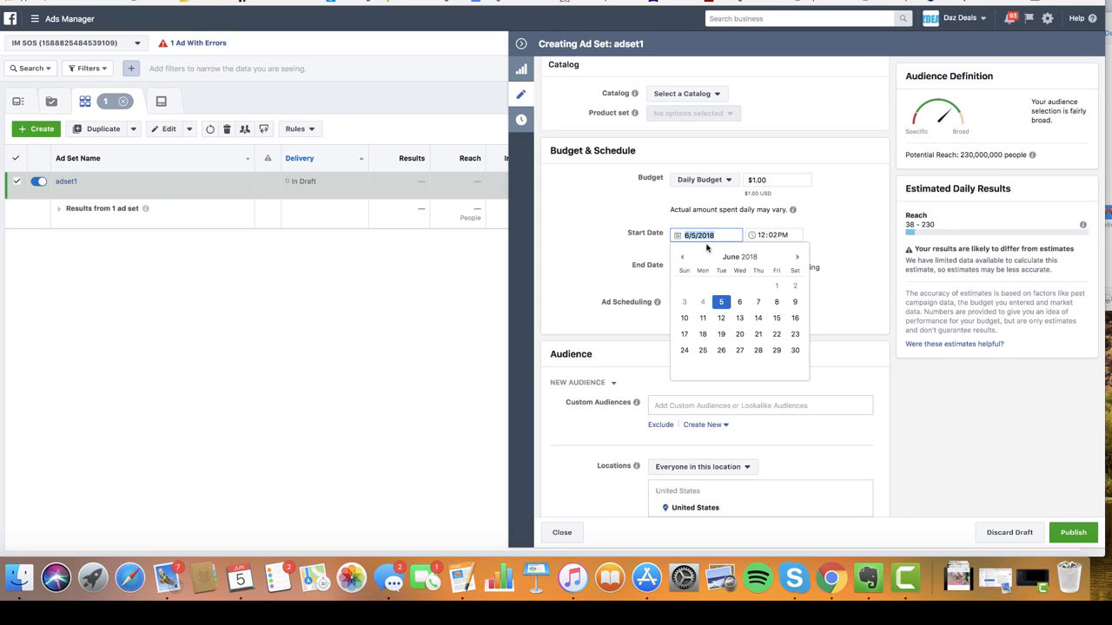
left_click(738, 303)
left_click(761, 235)
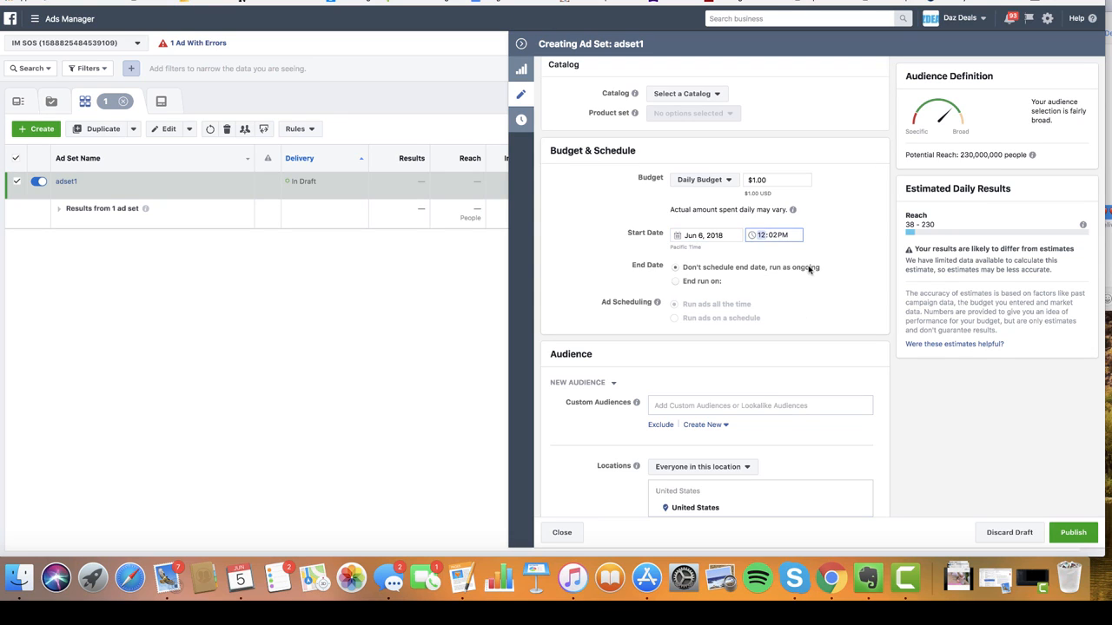
type("12")
left_click(772, 237)
type("00A")
left_click(834, 247)
- Add United Kingdom, Australia, Canada and New Zealand as target locations
scroll(835, 254, "down", 5)
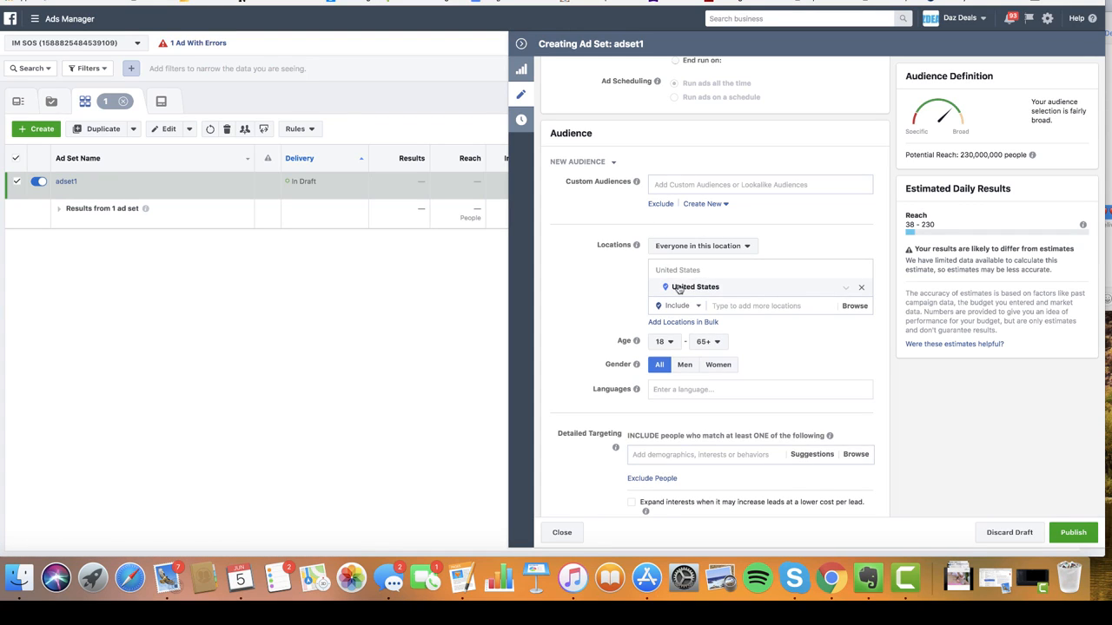
left_click(732, 307)
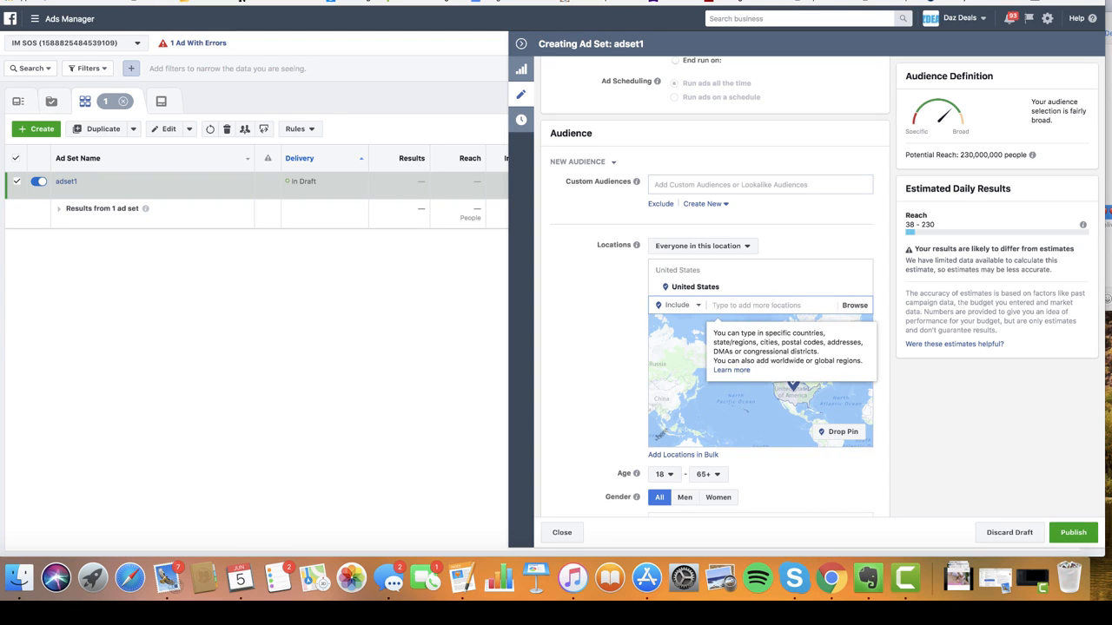
type("united")
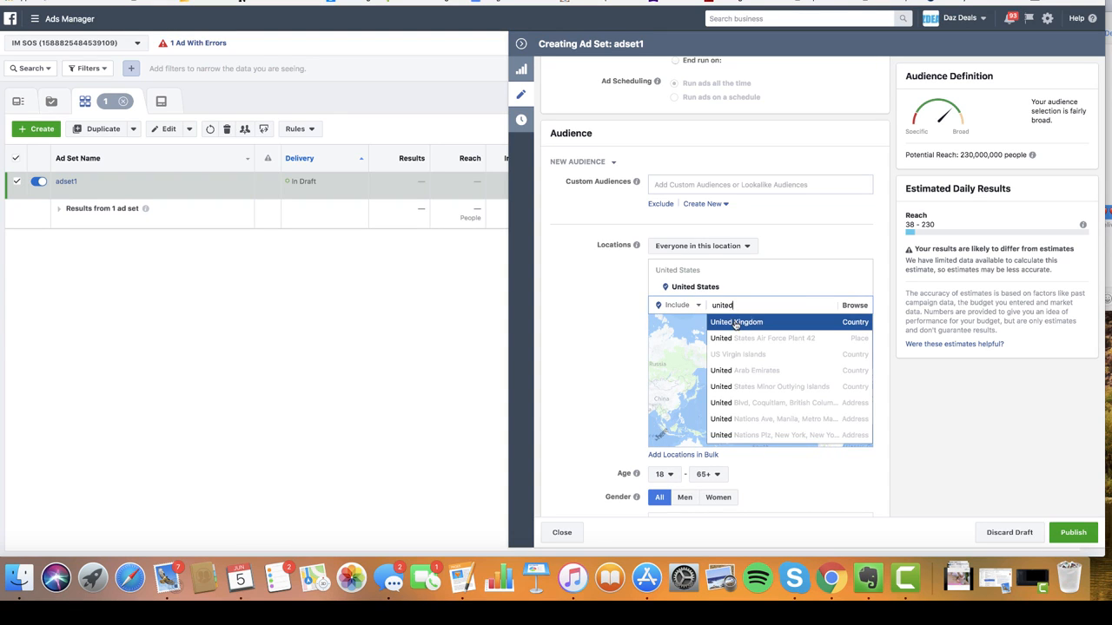
left_click(735, 322)
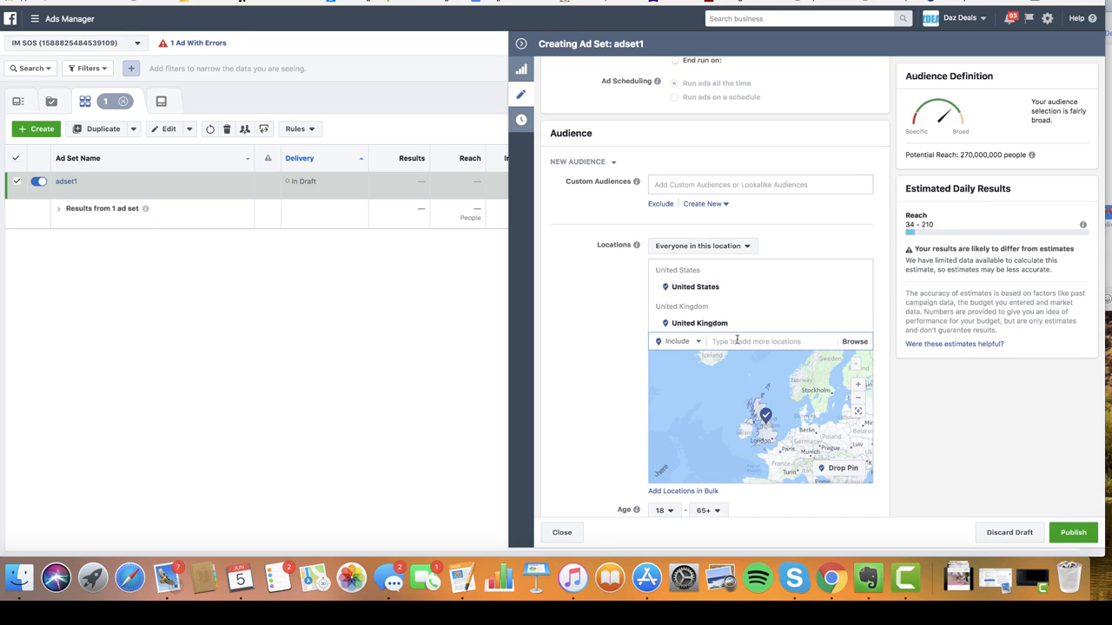
type("Austra")
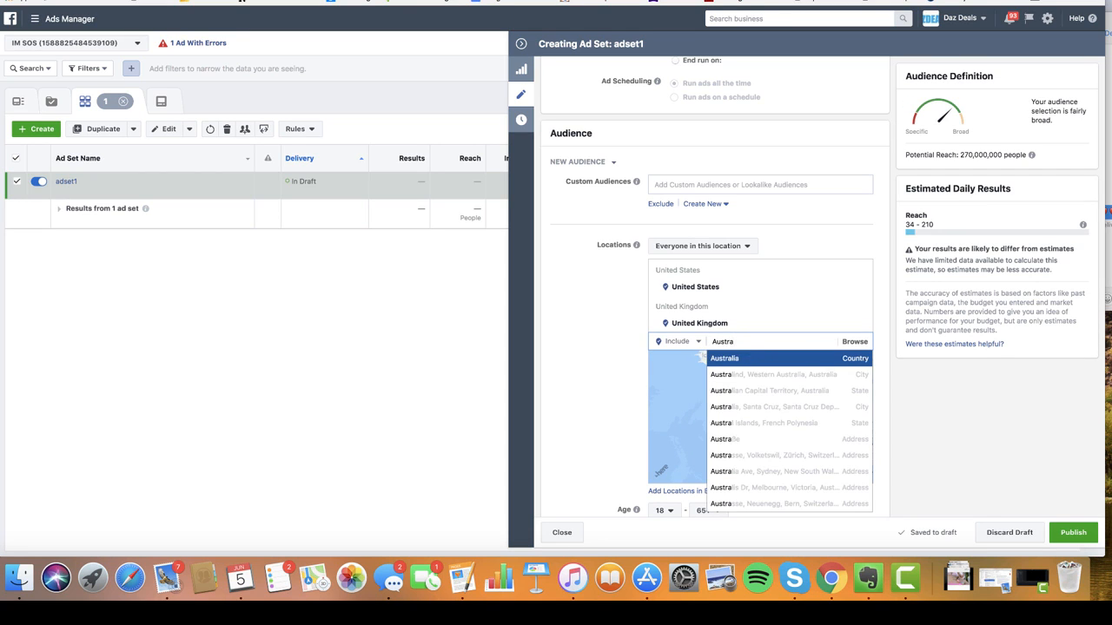
left_click(738, 359)
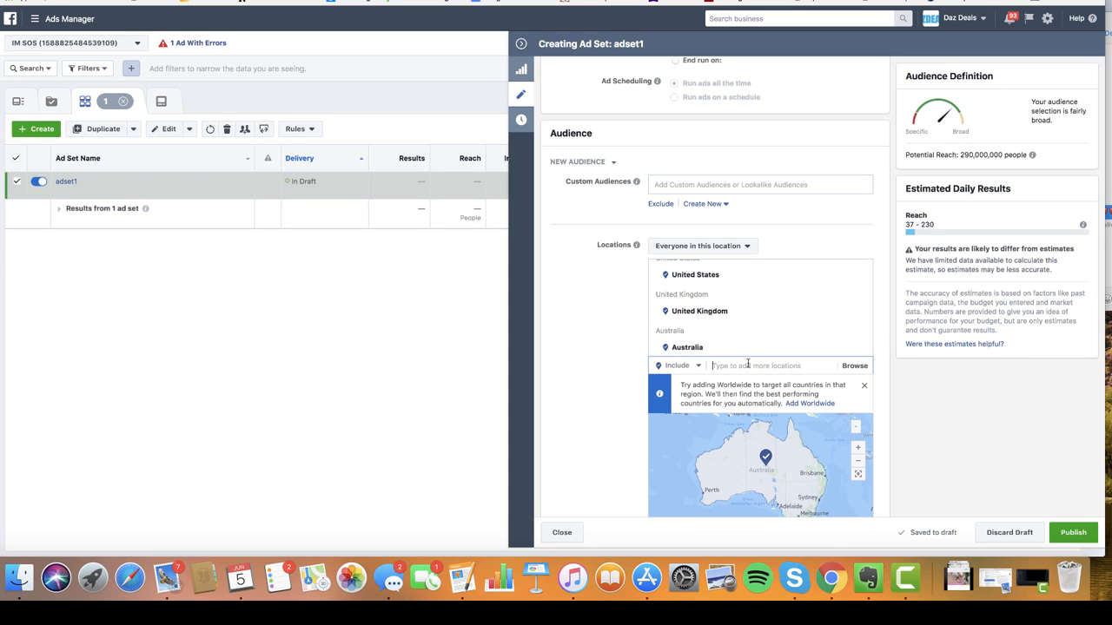
type("Cana")
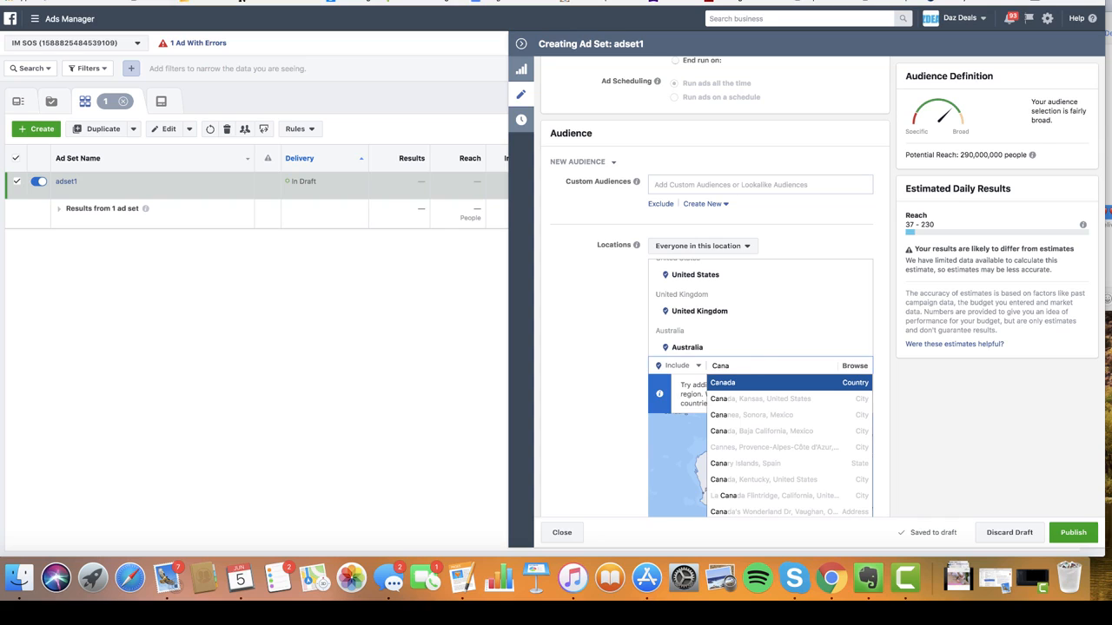
left_click(741, 384)
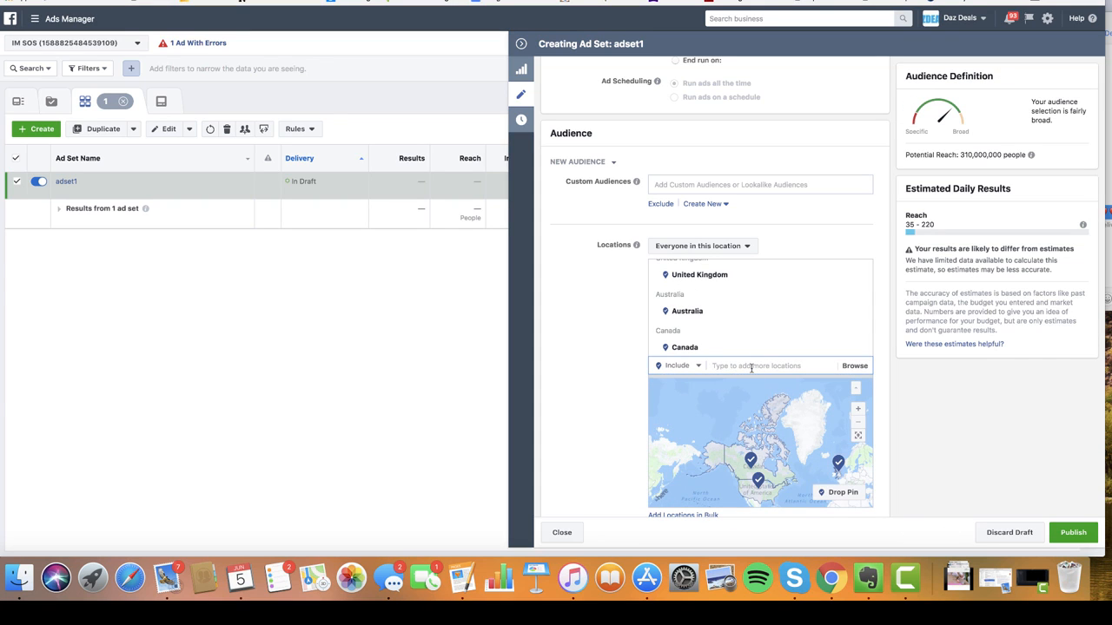
type("New")
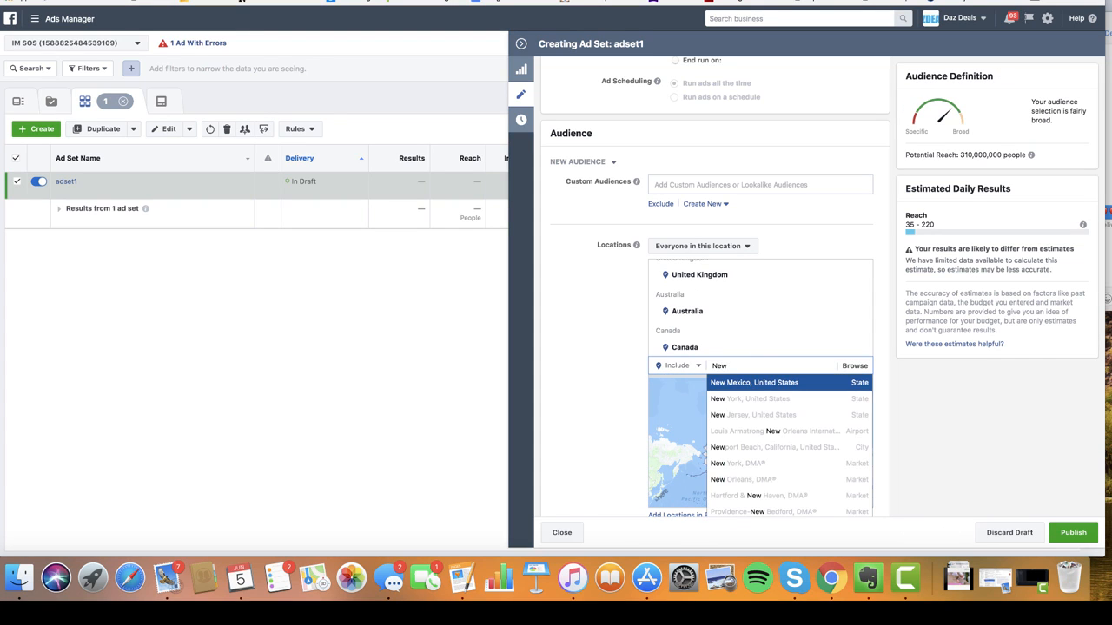
type(" zea")
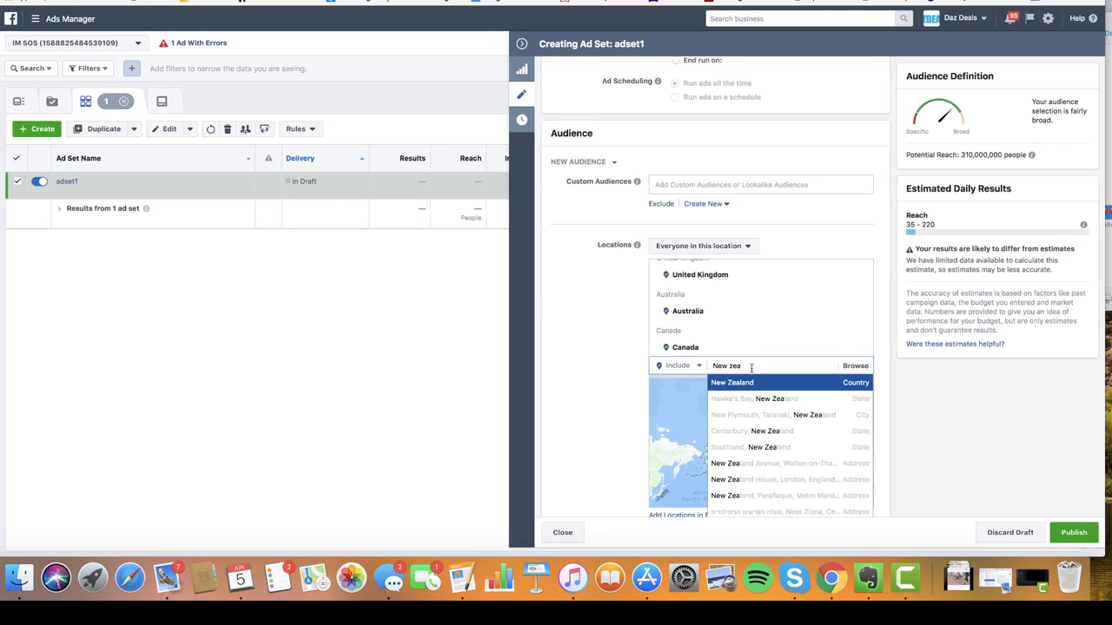
left_click(752, 382)
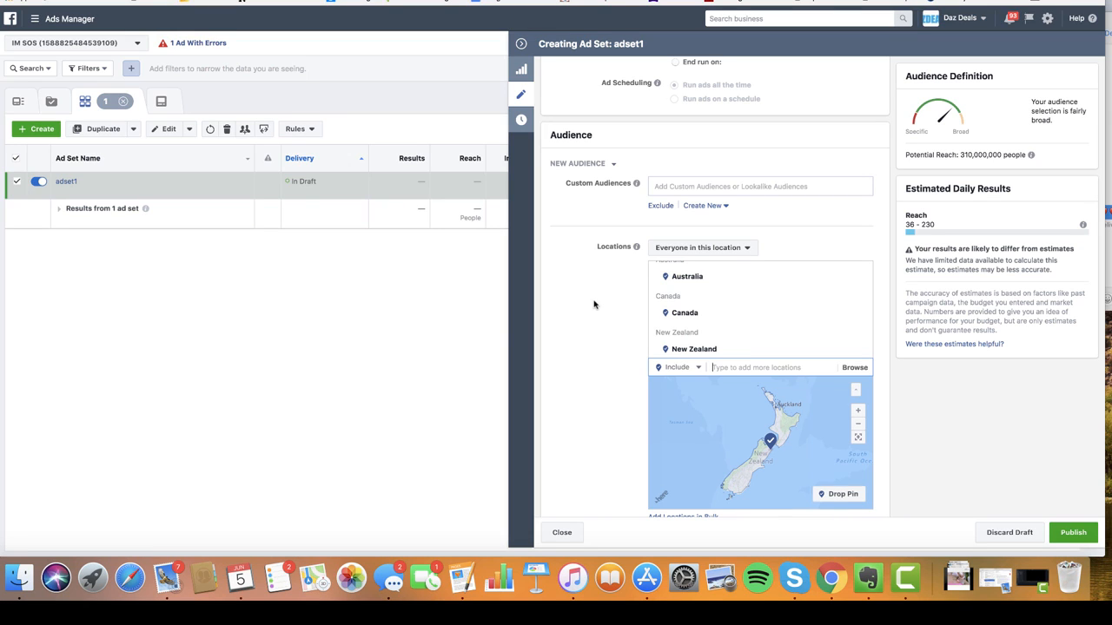
- Add Sweden, Ireland, Denmark and Germany as country locations, reaching 360,000,000 people
scroll(597, 313, "down", 1)
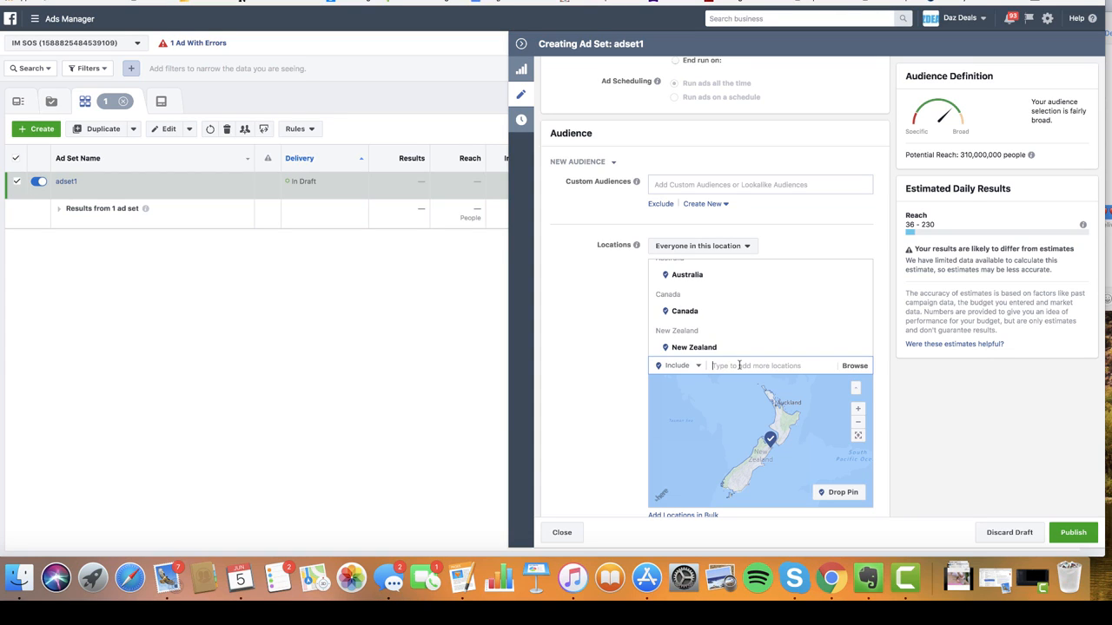
type("swede")
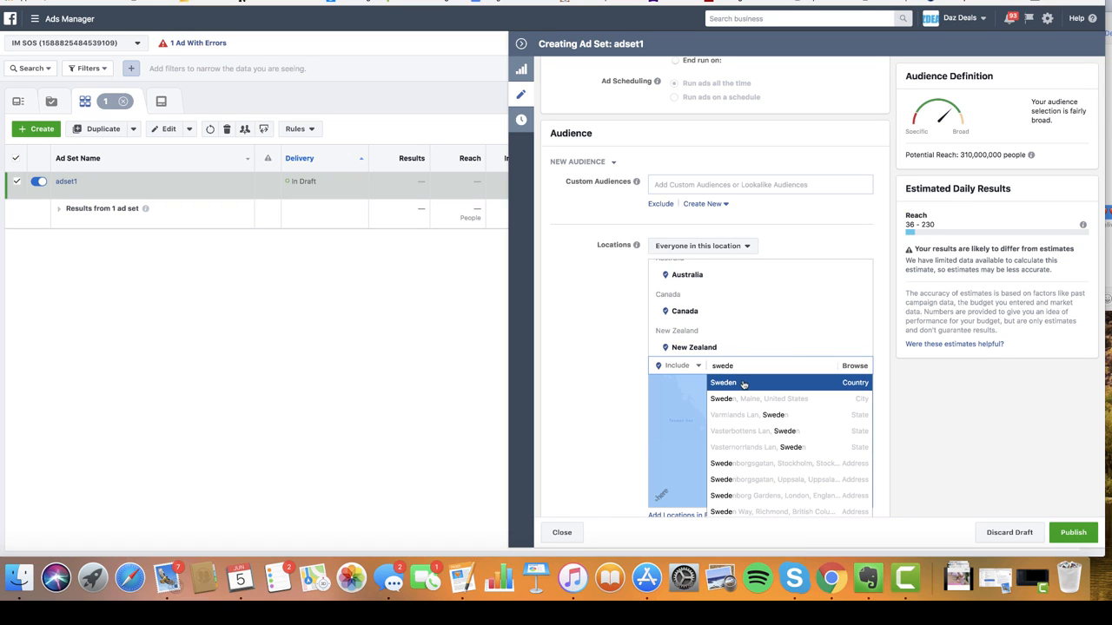
left_click(742, 384)
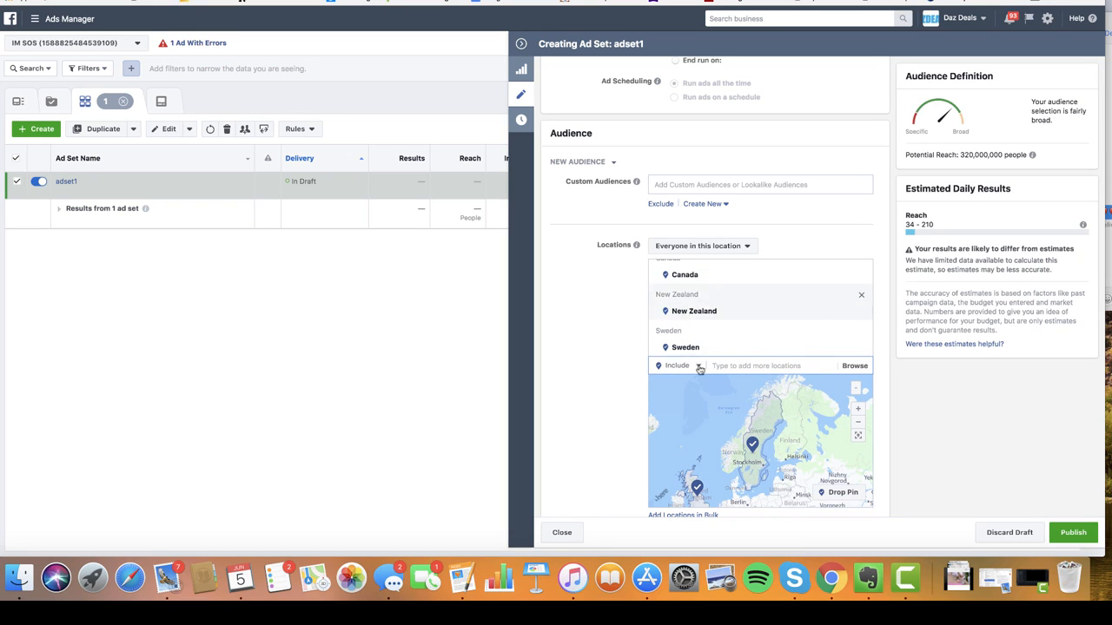
type("ire")
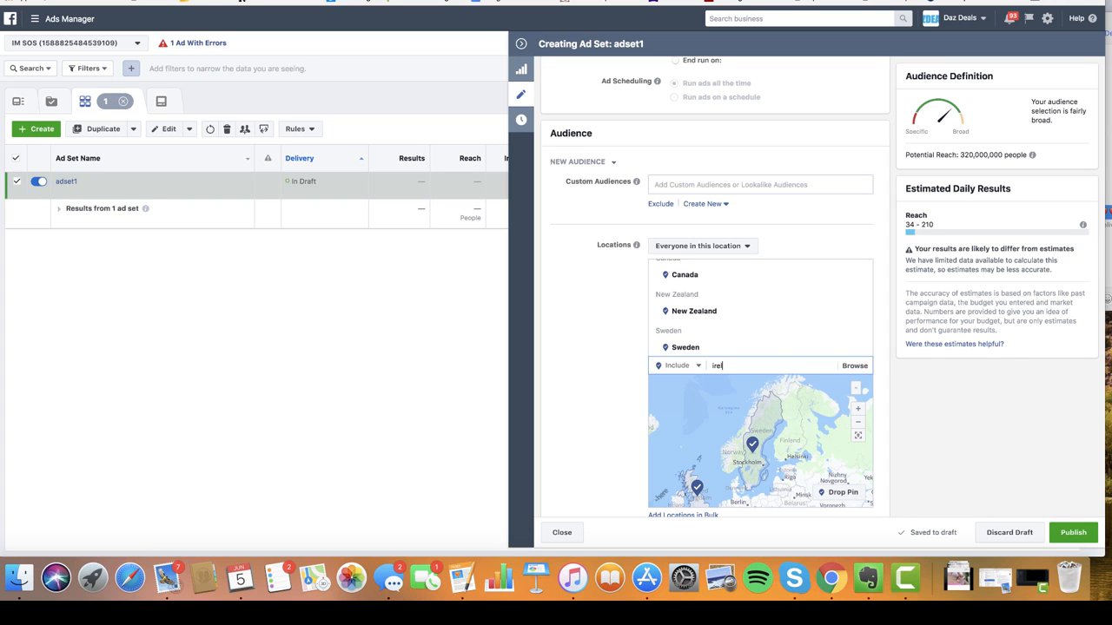
type("l")
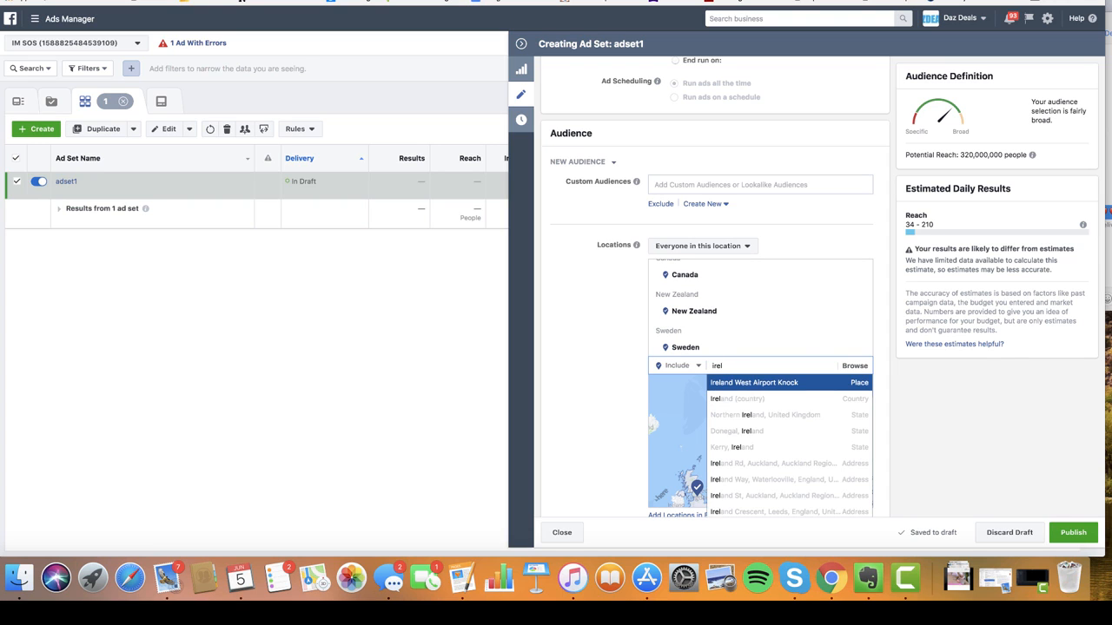
left_click(746, 399)
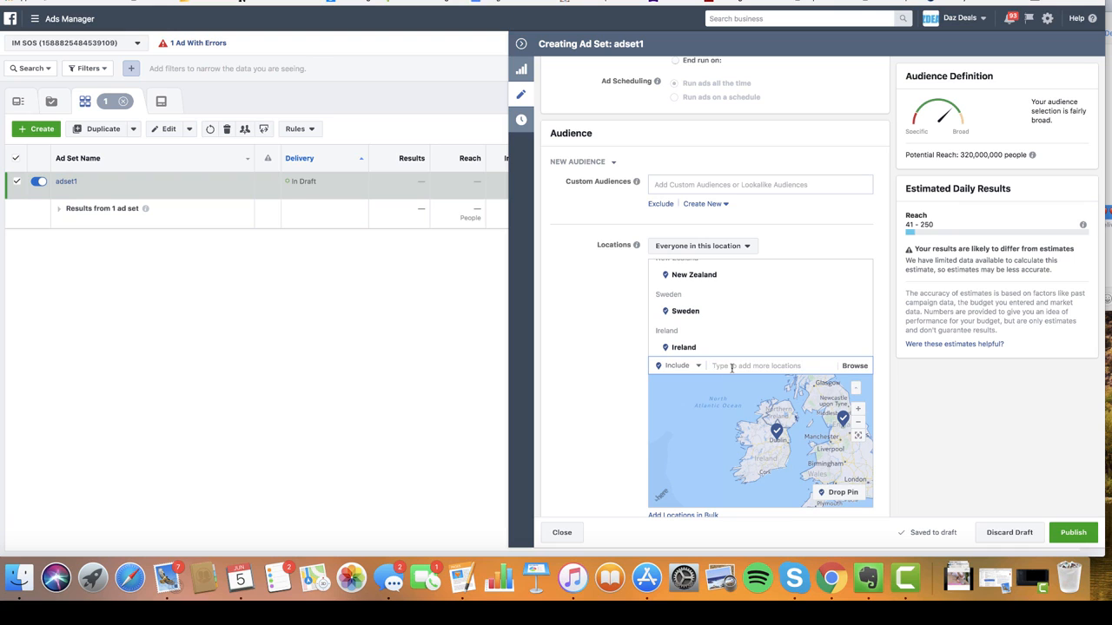
type("denma")
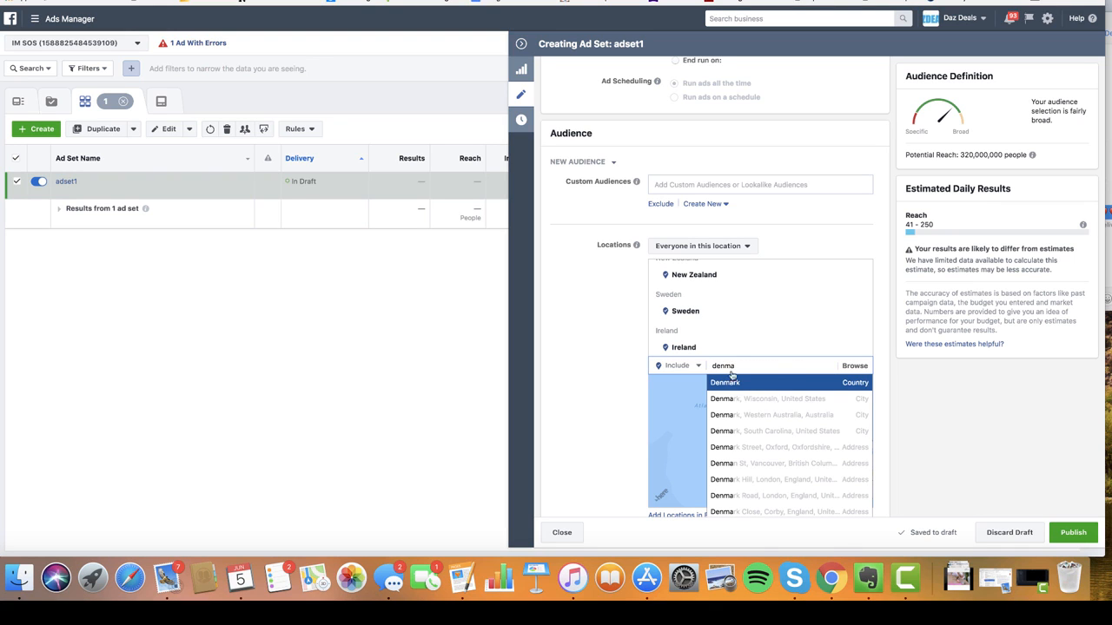
left_click(738, 387)
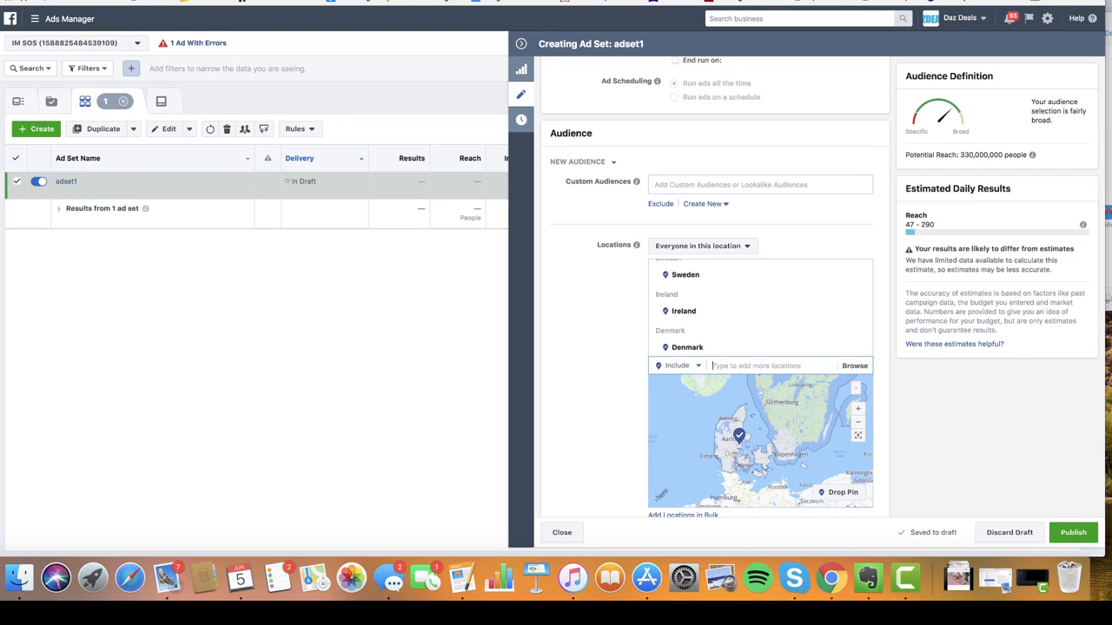
type("germany")
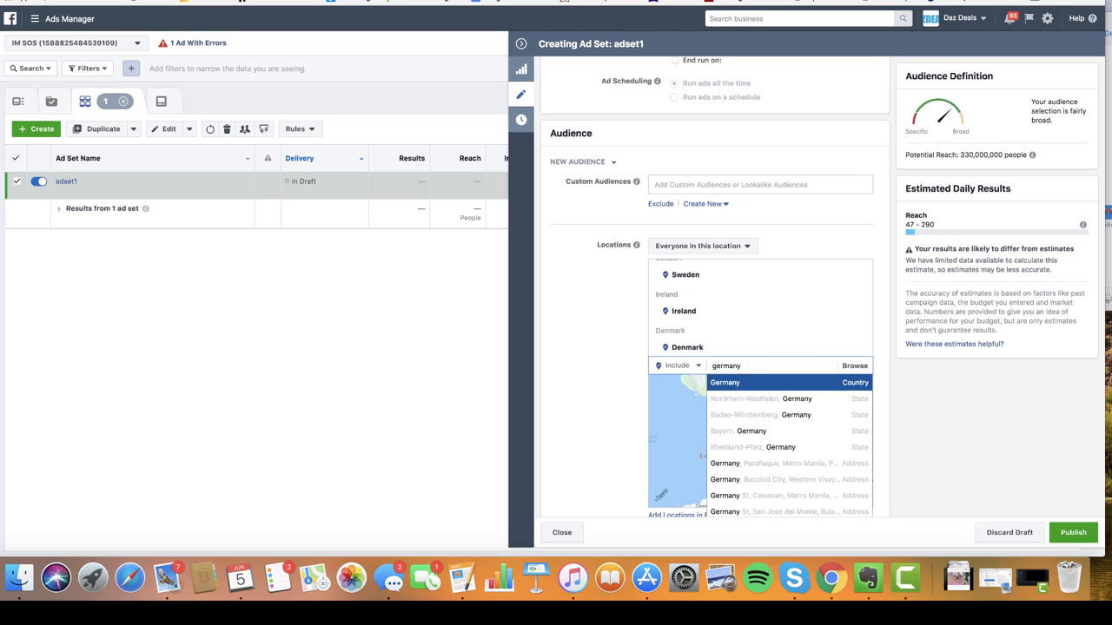
left_click(753, 384)
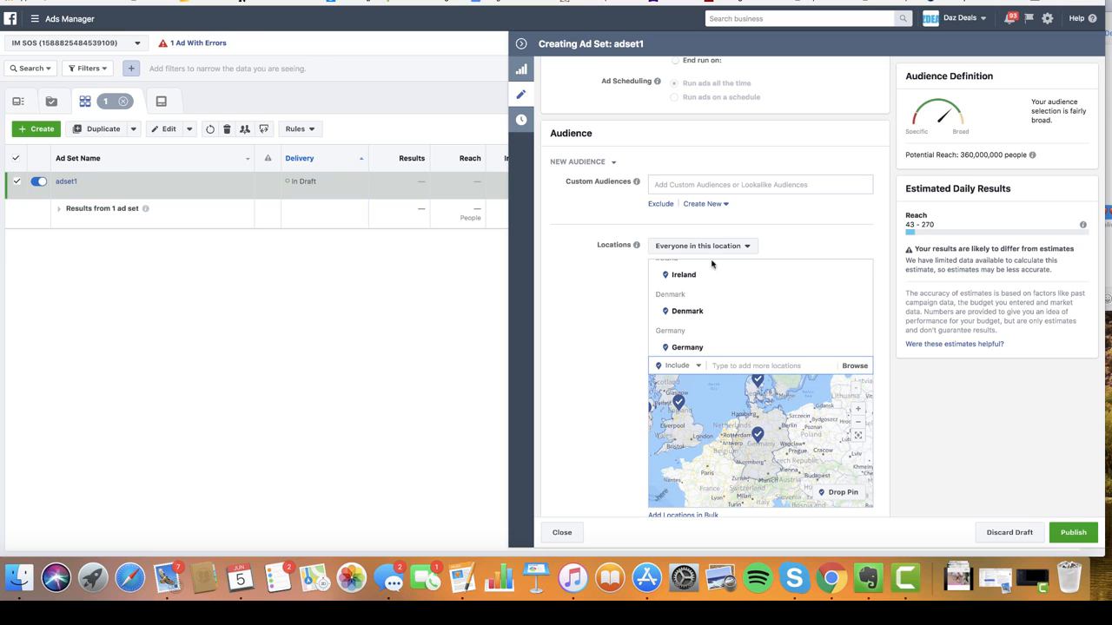
left_click(592, 324)
scroll(587, 362, "down", 5)
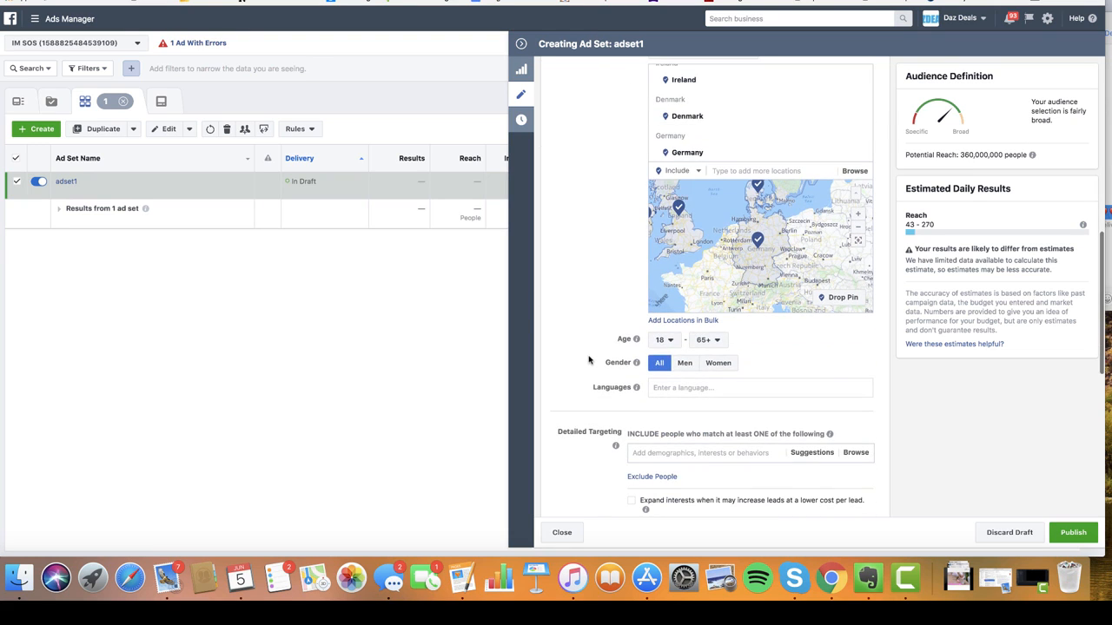
- Raise the audience's minimum age to 25
left_click(665, 340)
scroll(674, 408, "down", 3)
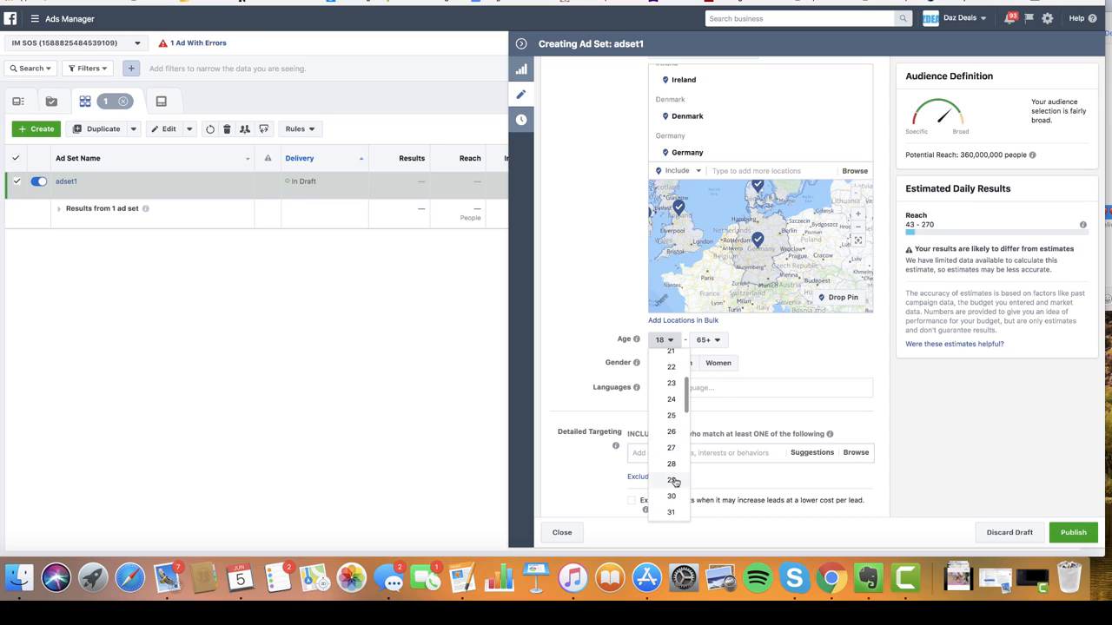
left_click(671, 416)
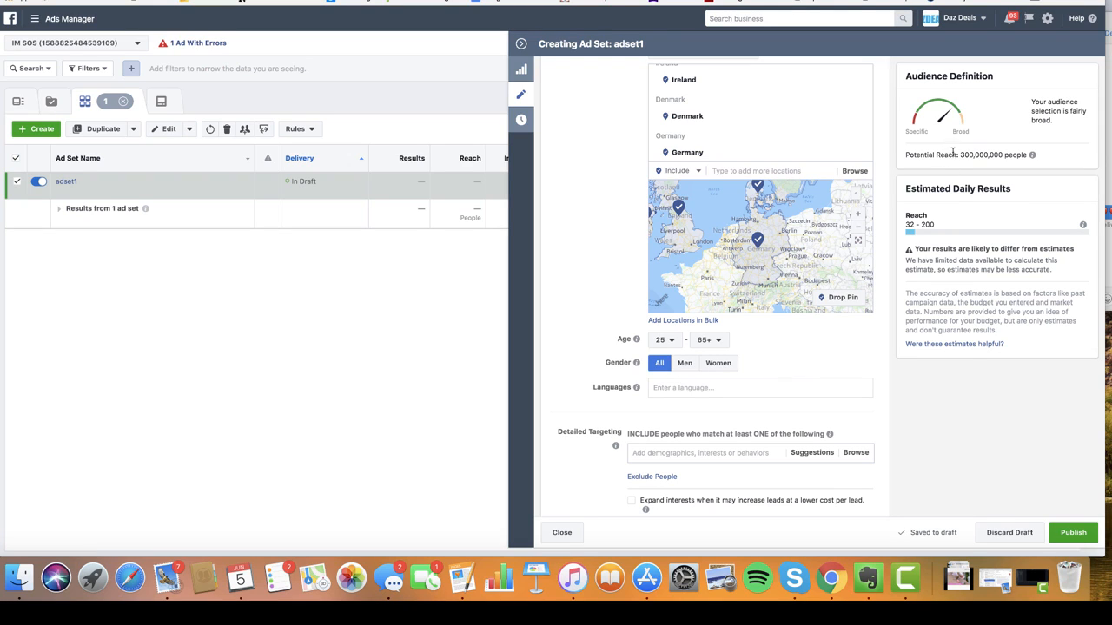
- Add English (UK) and English (US) as target languages
left_click(664, 383)
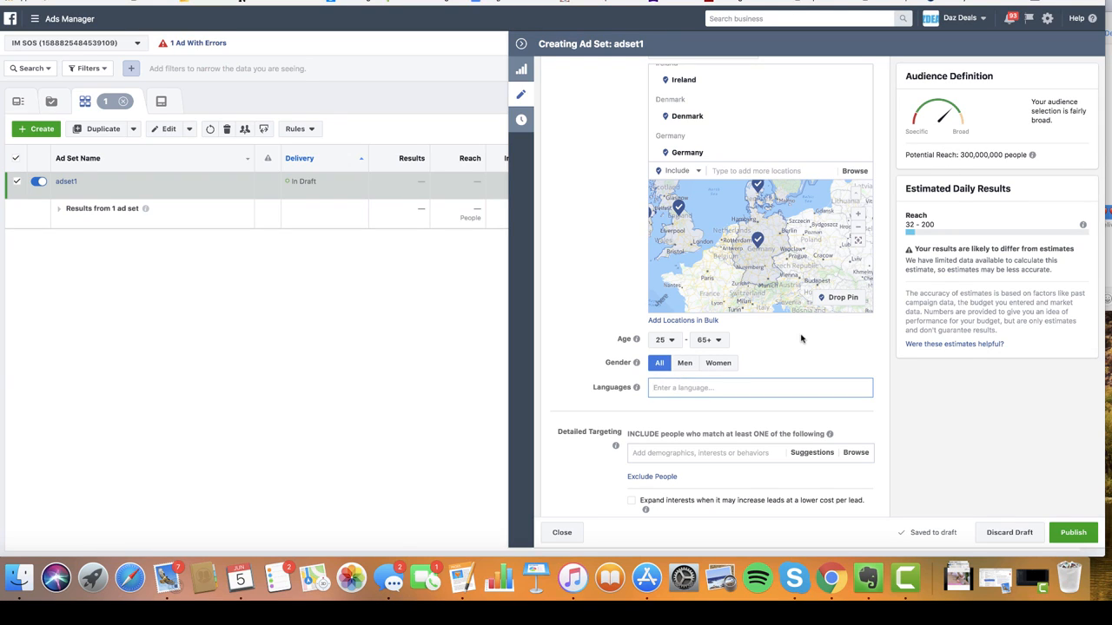
type("eng")
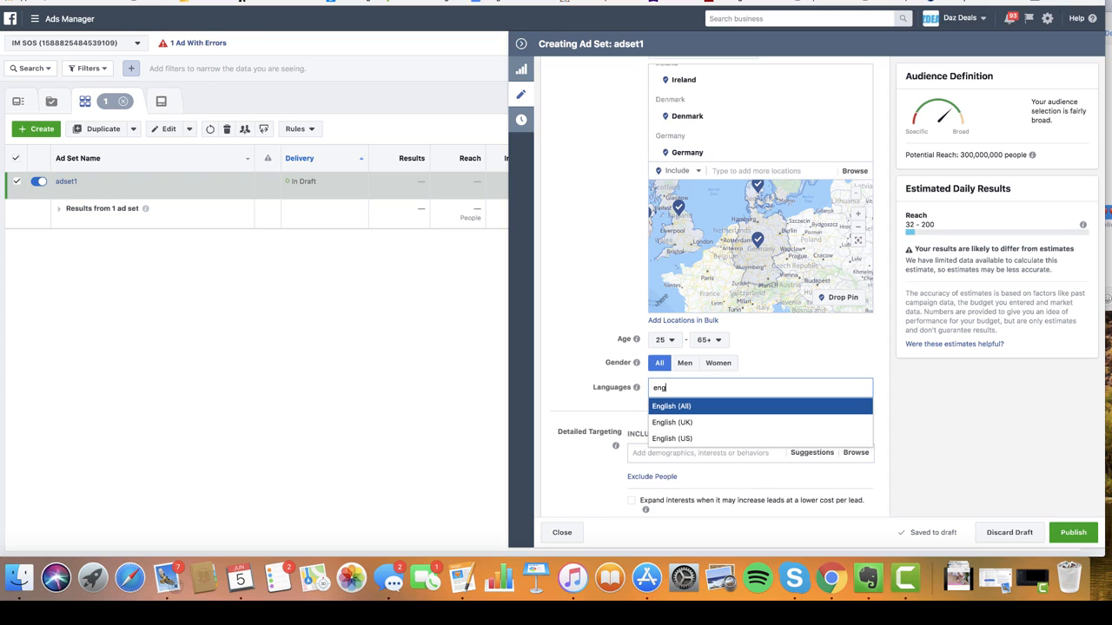
left_click(699, 424)
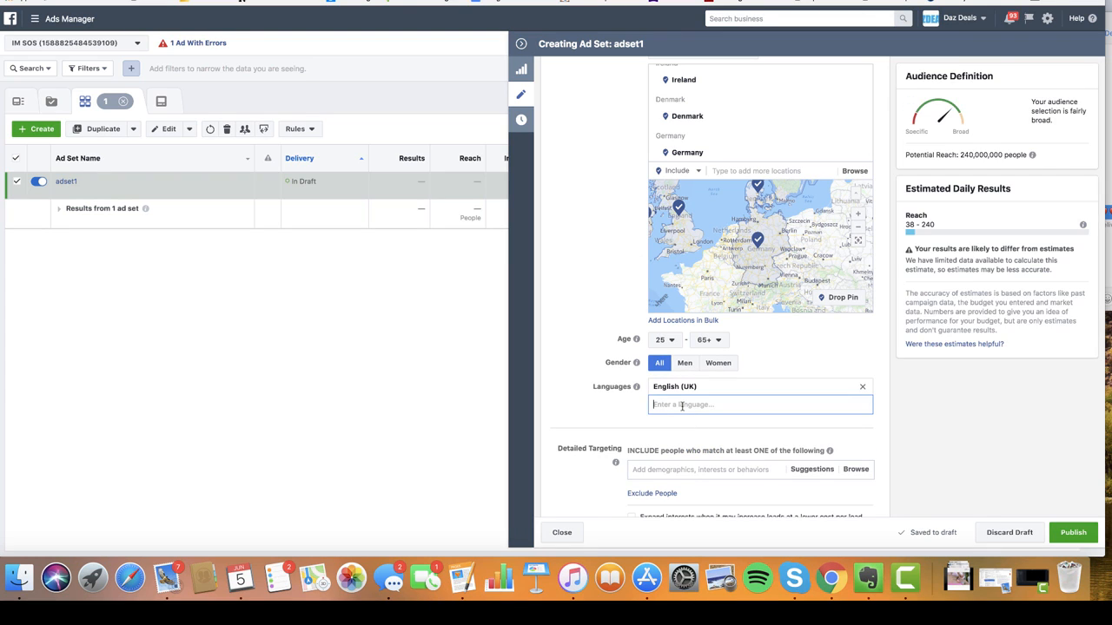
type("Eng")
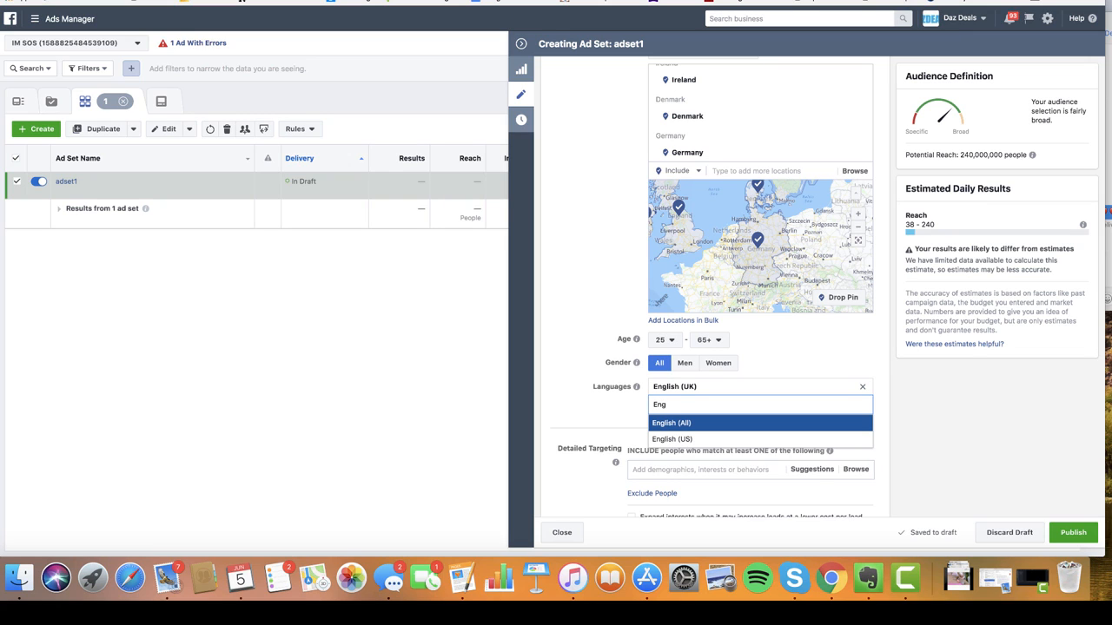
left_click(689, 439)
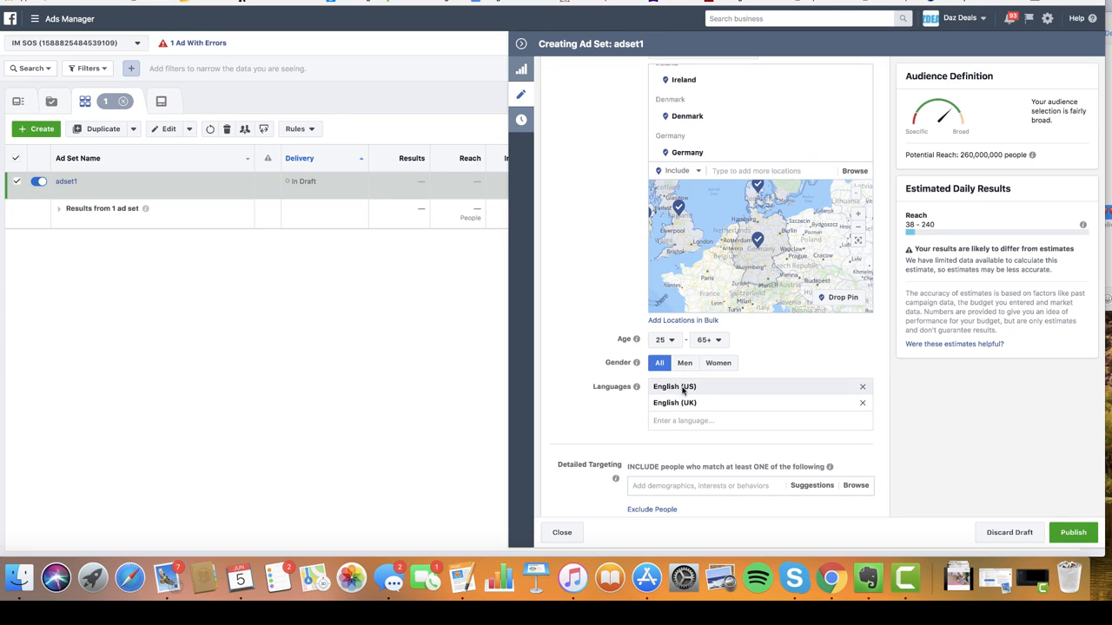
scroll(578, 361, "down", 5)
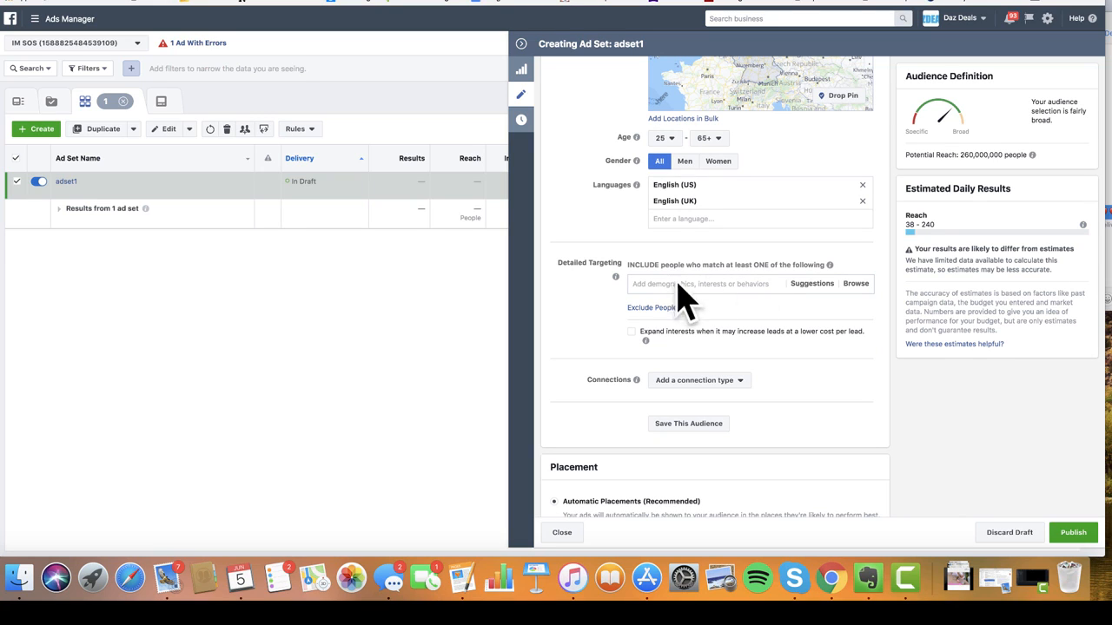
- Add AWeber and GetResponse as detailed targeting interests
left_click(662, 284)
left_click(701, 283)
type("aw")
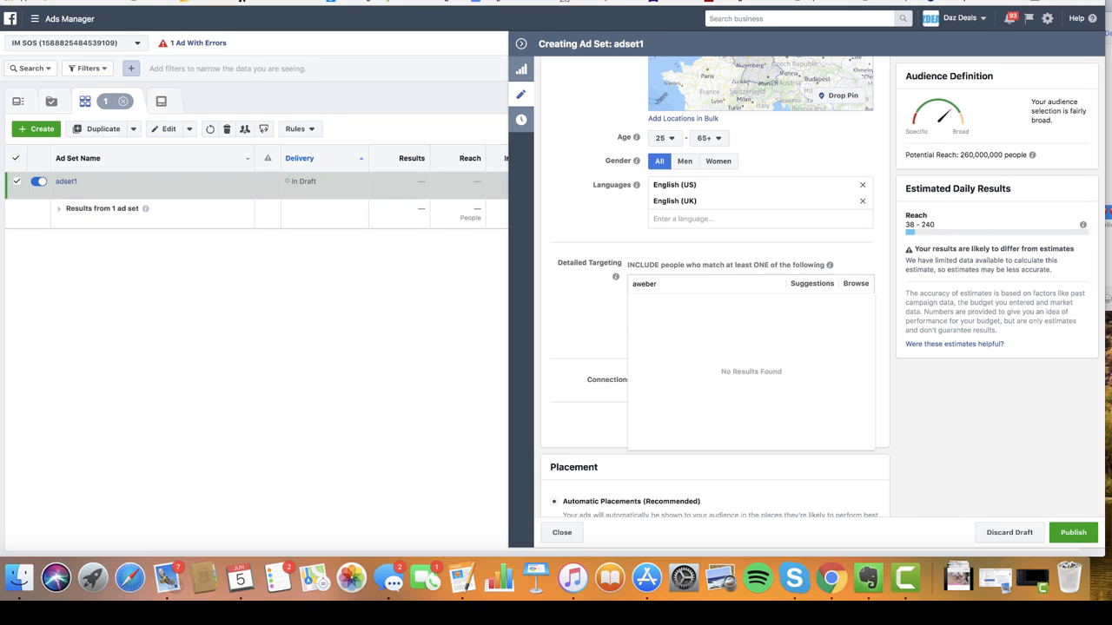
type("eber")
left_click(665, 319)
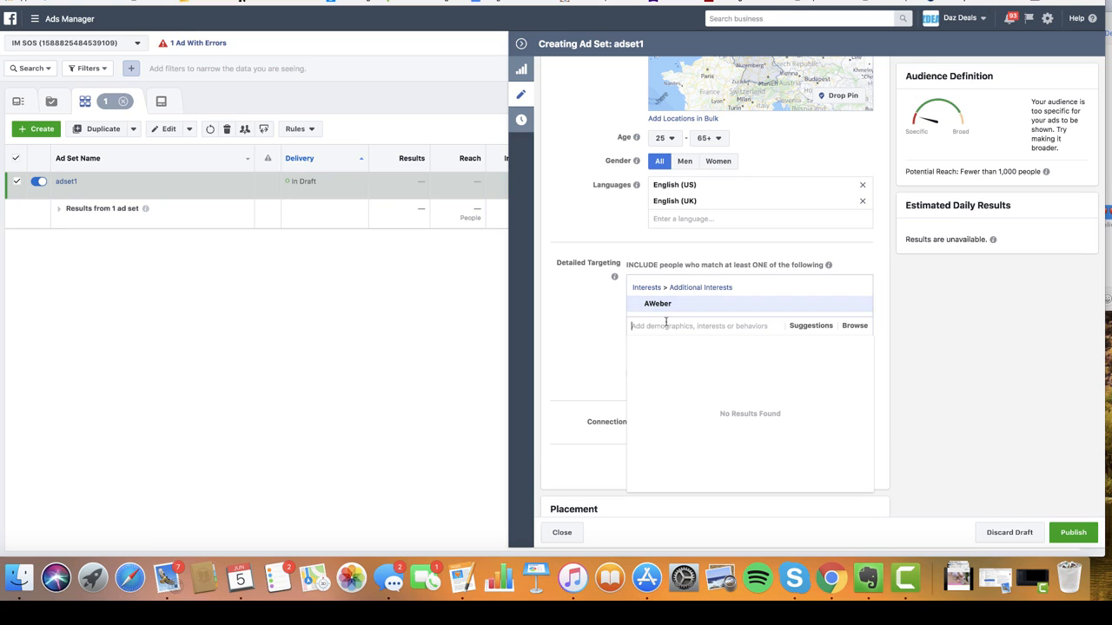
type("get")
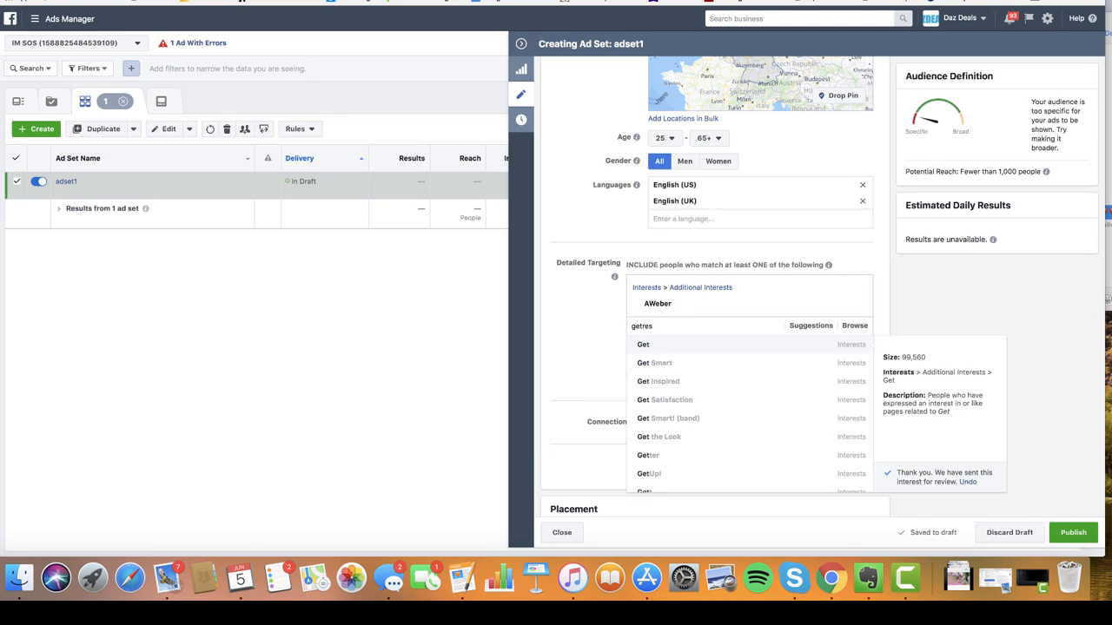
type("res")
left_click(676, 369)
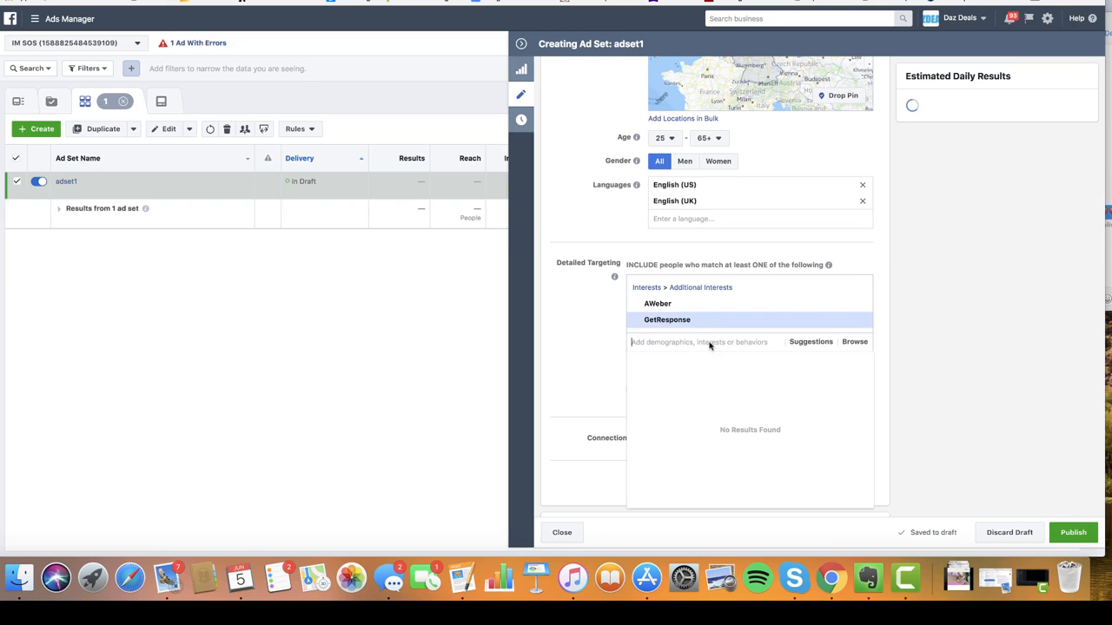
- Add MailChimp, Infusionsoft and Affiliate marketing from the suggested interests
left_click(813, 343)
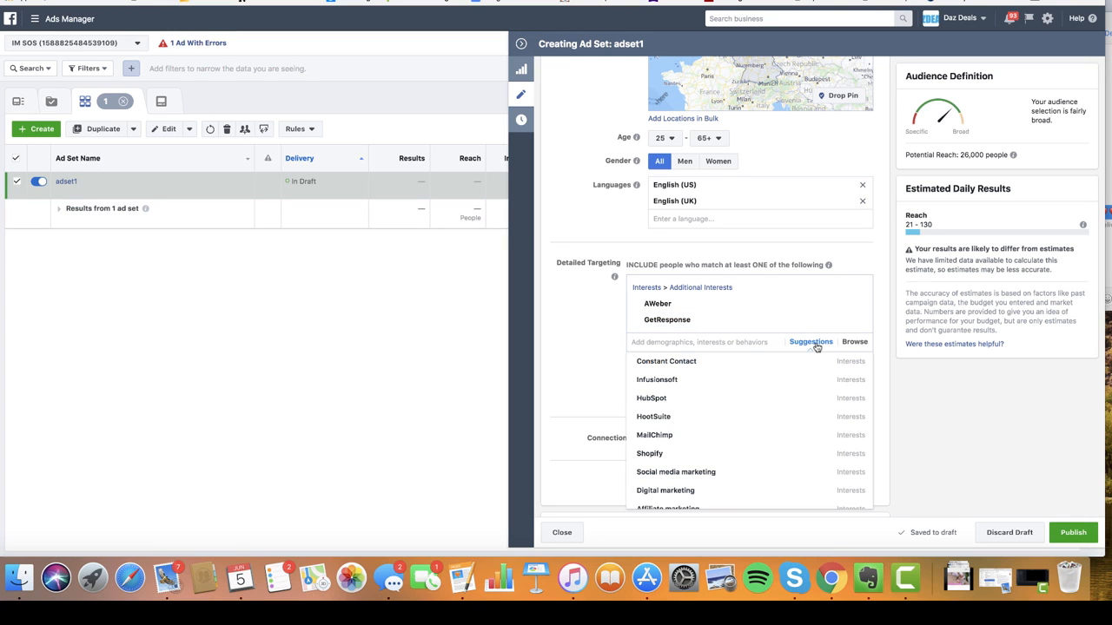
mouse_move(671, 436)
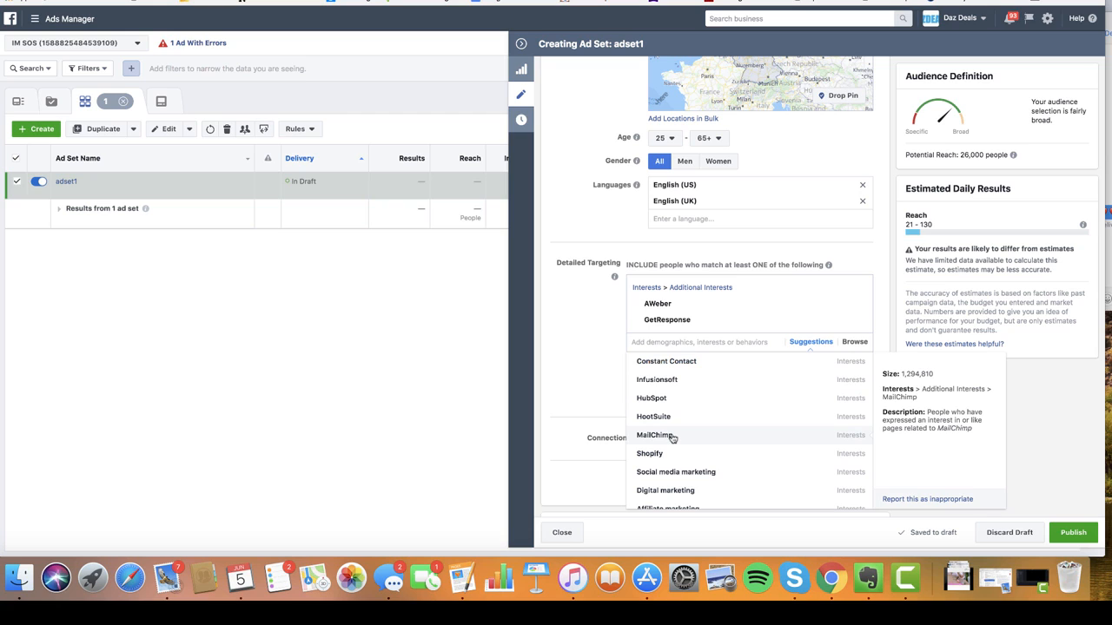
left_click(671, 437)
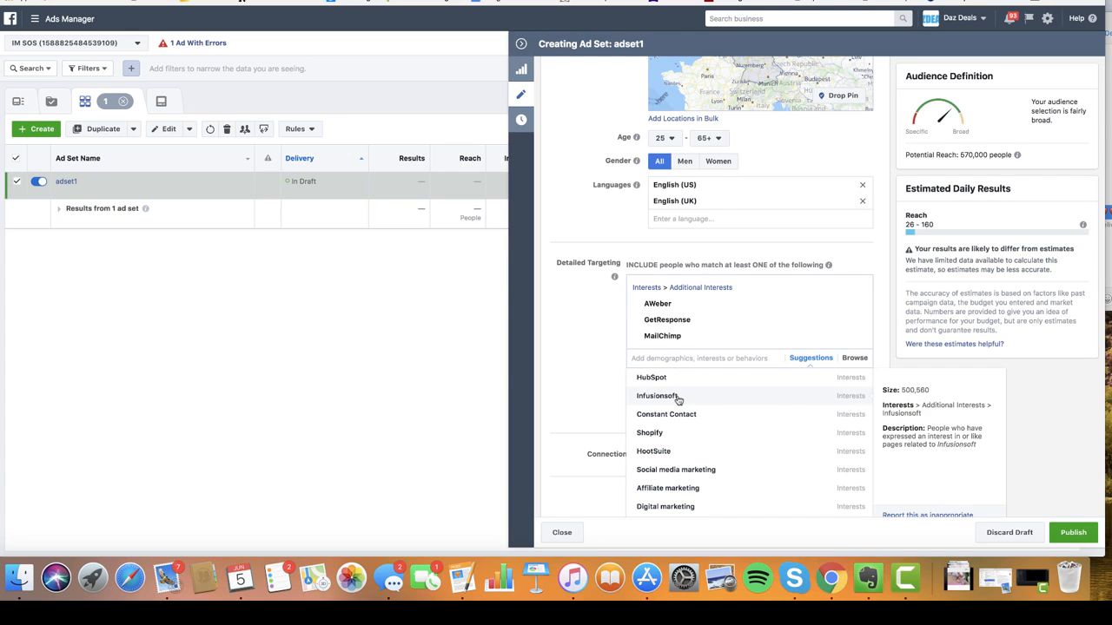
left_click(678, 397)
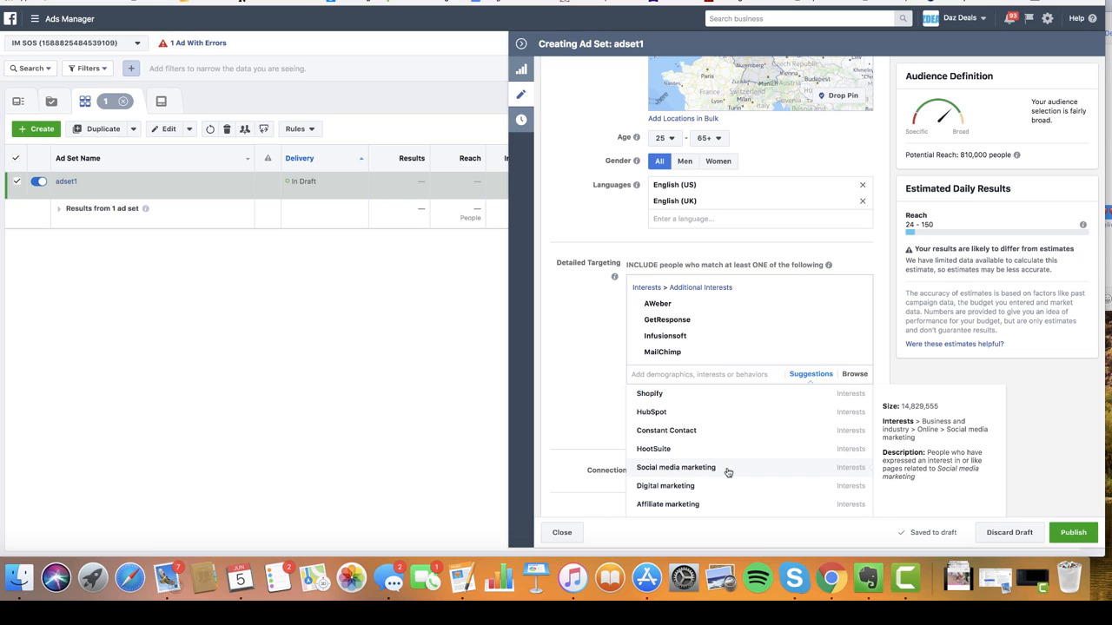
scroll(728, 471, "down", 2)
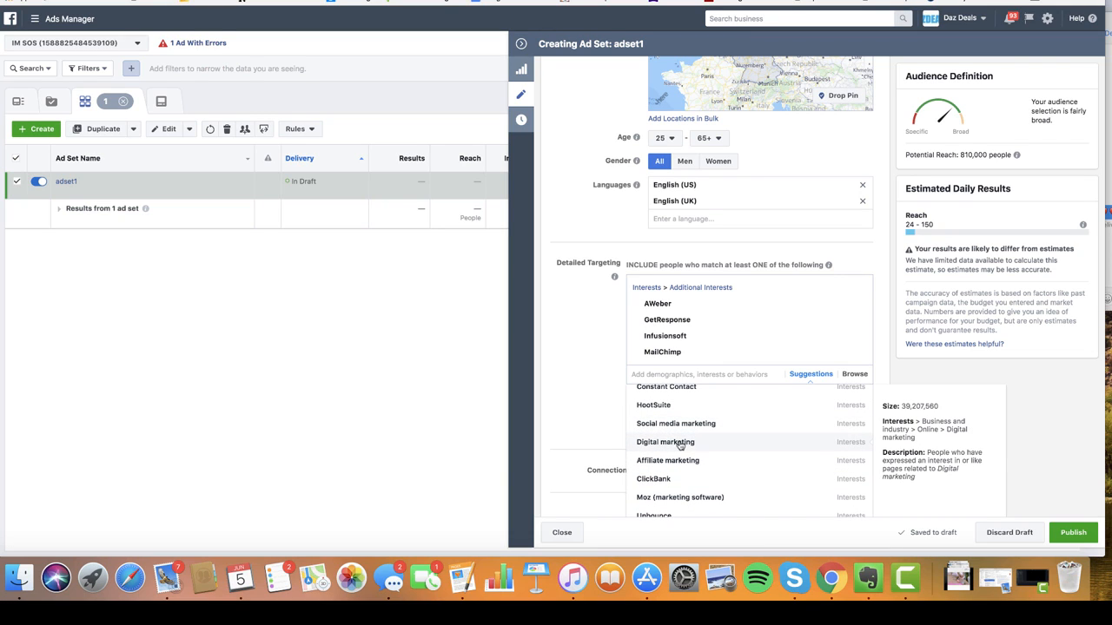
left_click(690, 463)
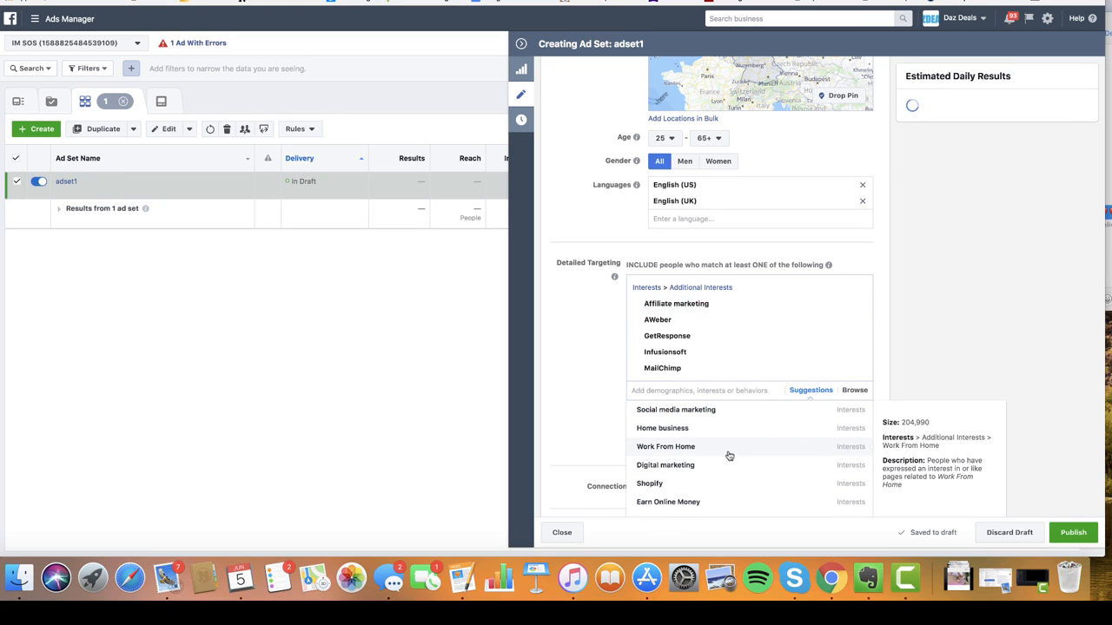
- Add Multi-level marketing from the suggestions, bringing potential reach to 13,000,000
scroll(730, 460, "down", 1)
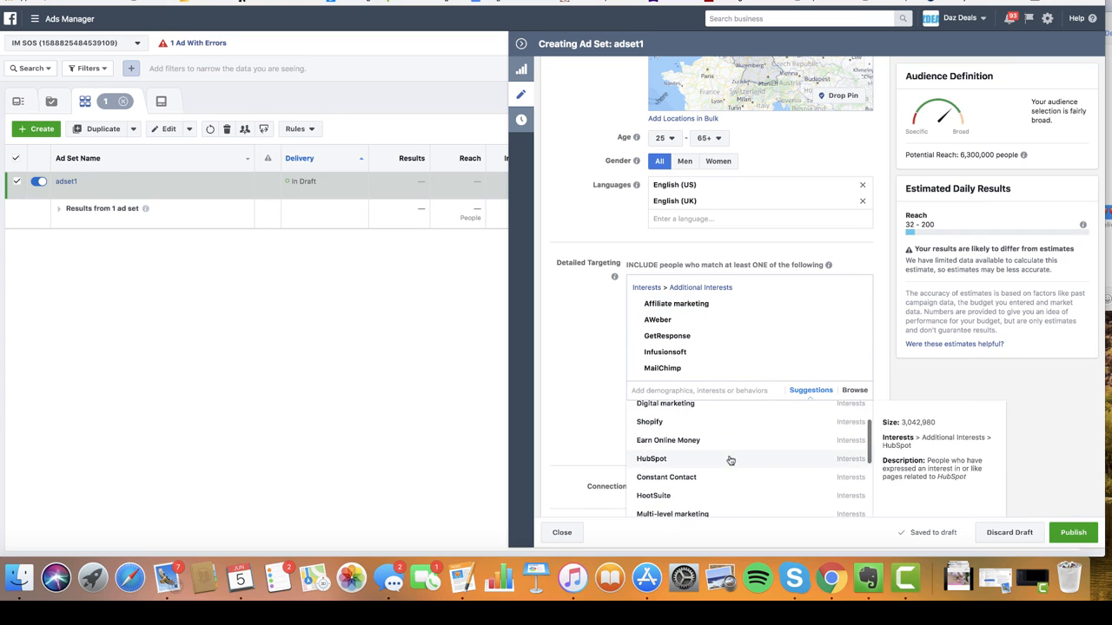
left_click(814, 391)
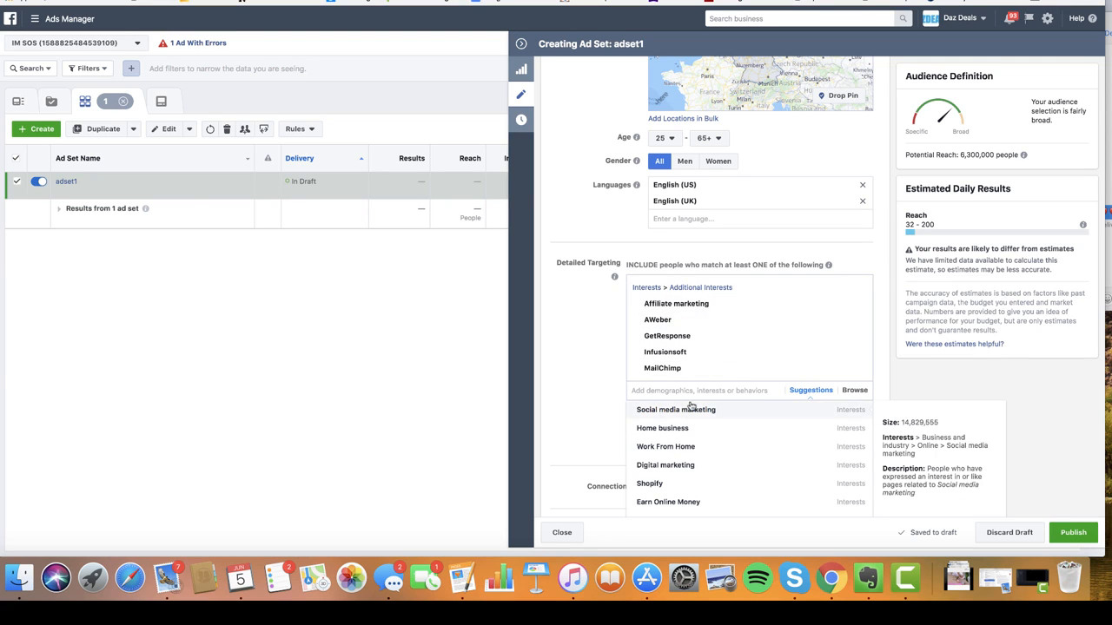
scroll(710, 459, "down", 3)
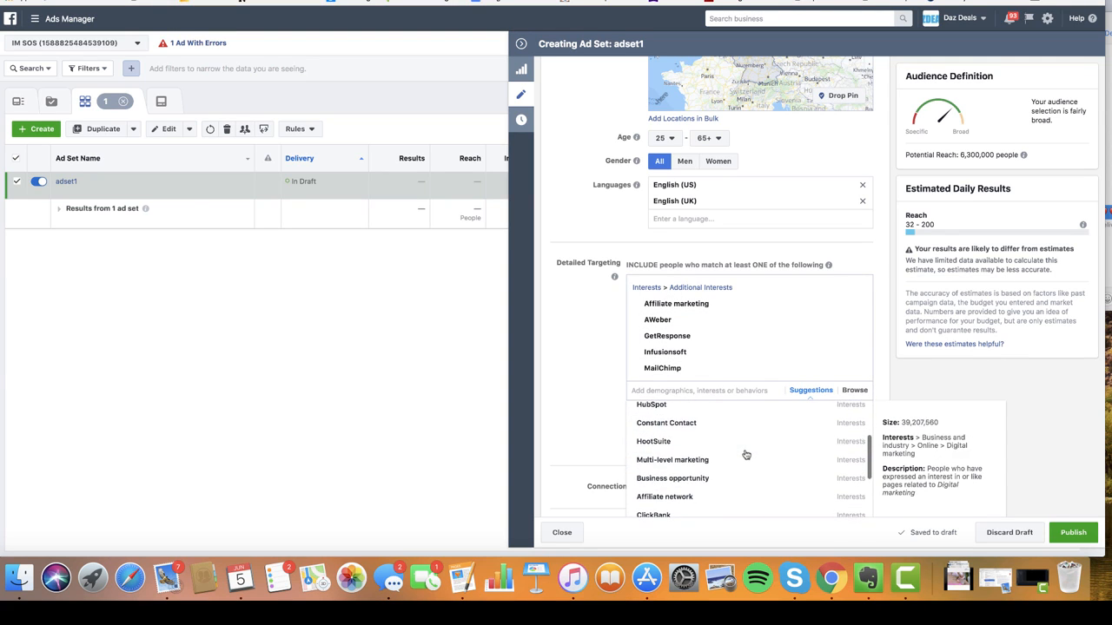
scroll(678, 469, "down", 1)
left_click(678, 461)
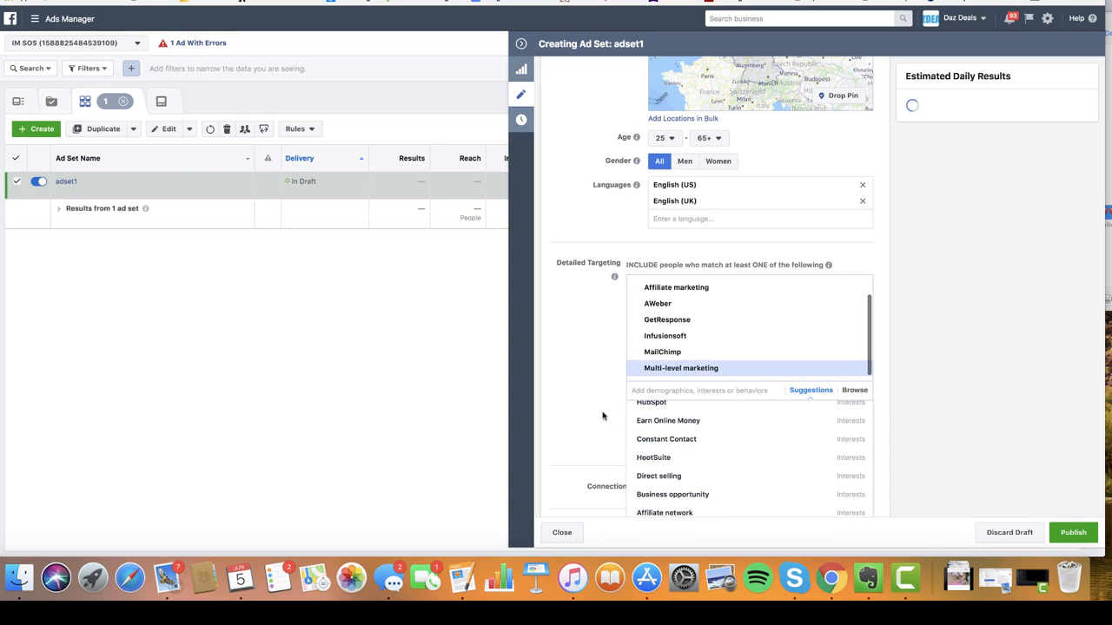
left_click(573, 389)
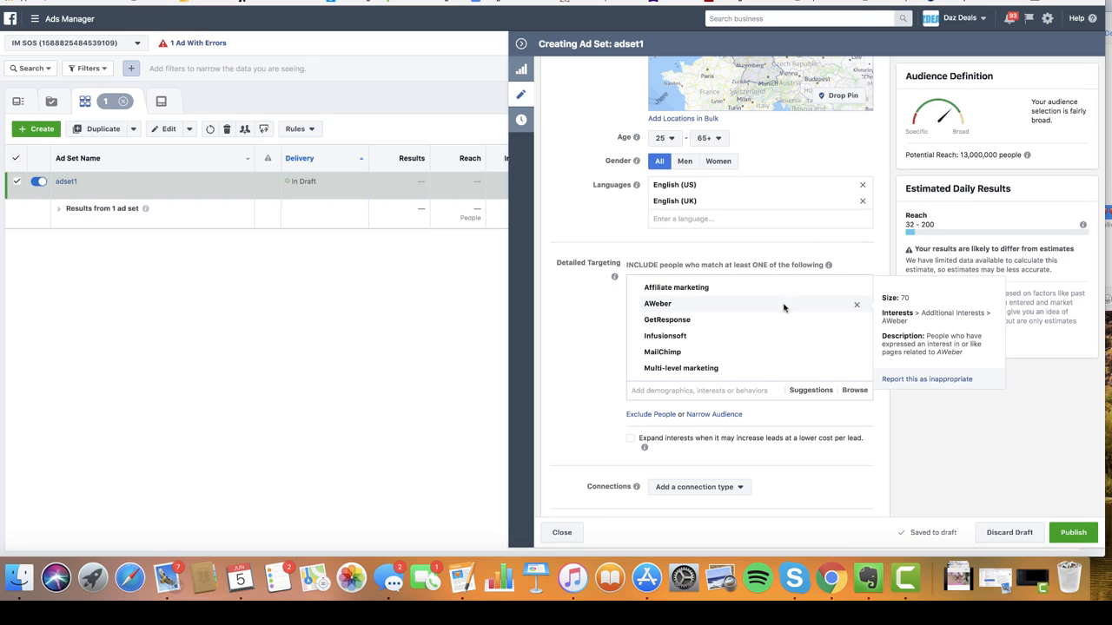
mouse_move(691, 321)
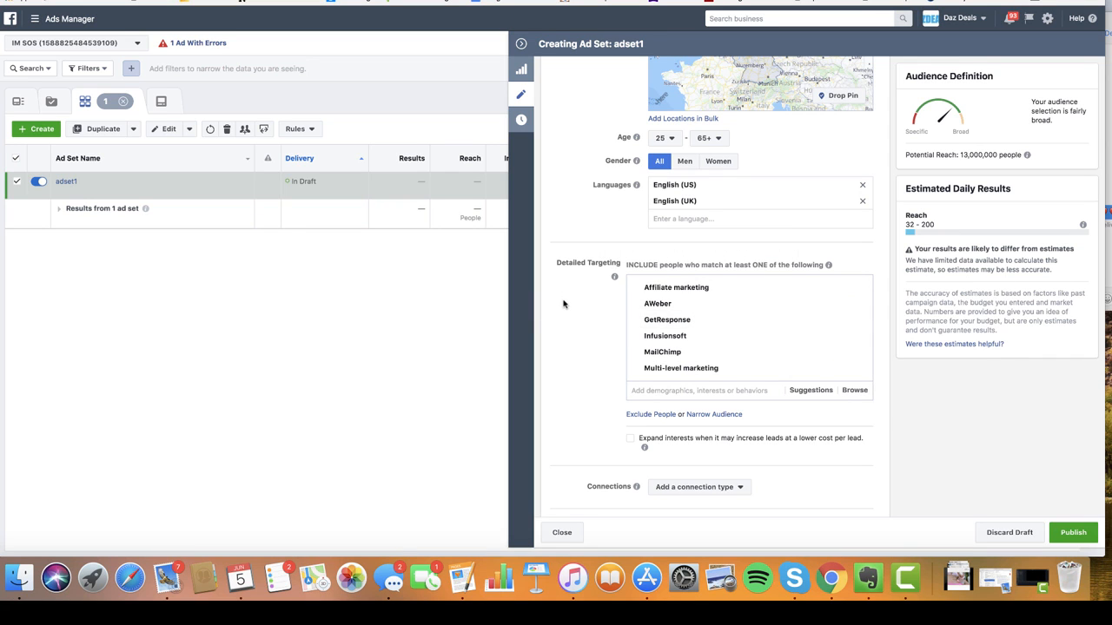
- Switch to manual placements, unchecking Facebook Instant Articles and all Instagram placements
scroll(570, 297, "down", 5)
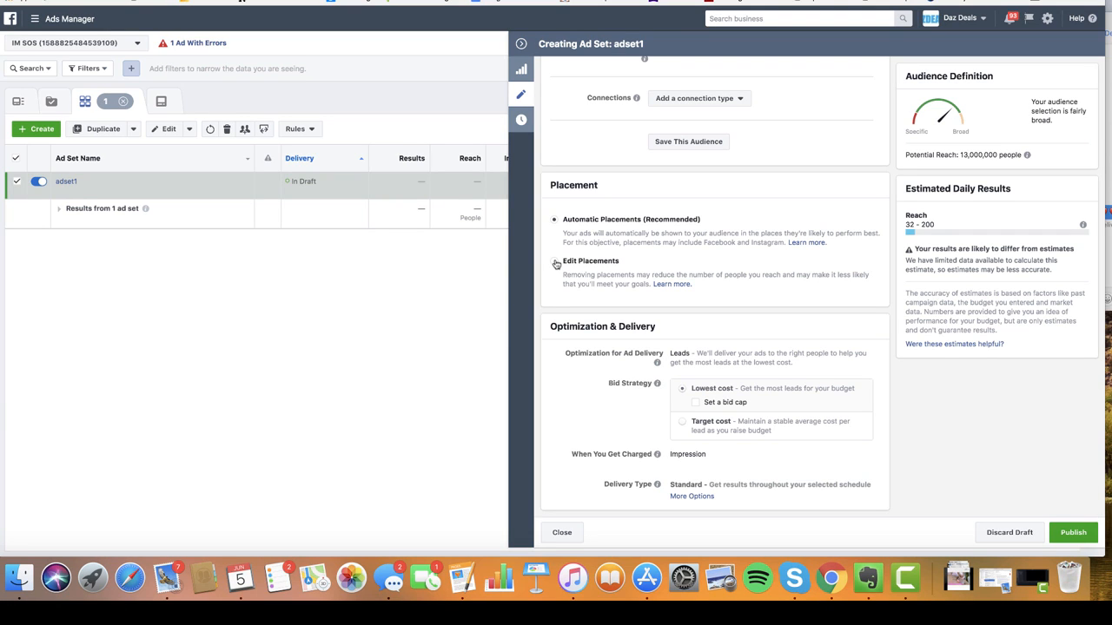
left_click(555, 264)
scroll(764, 261, "down", 3)
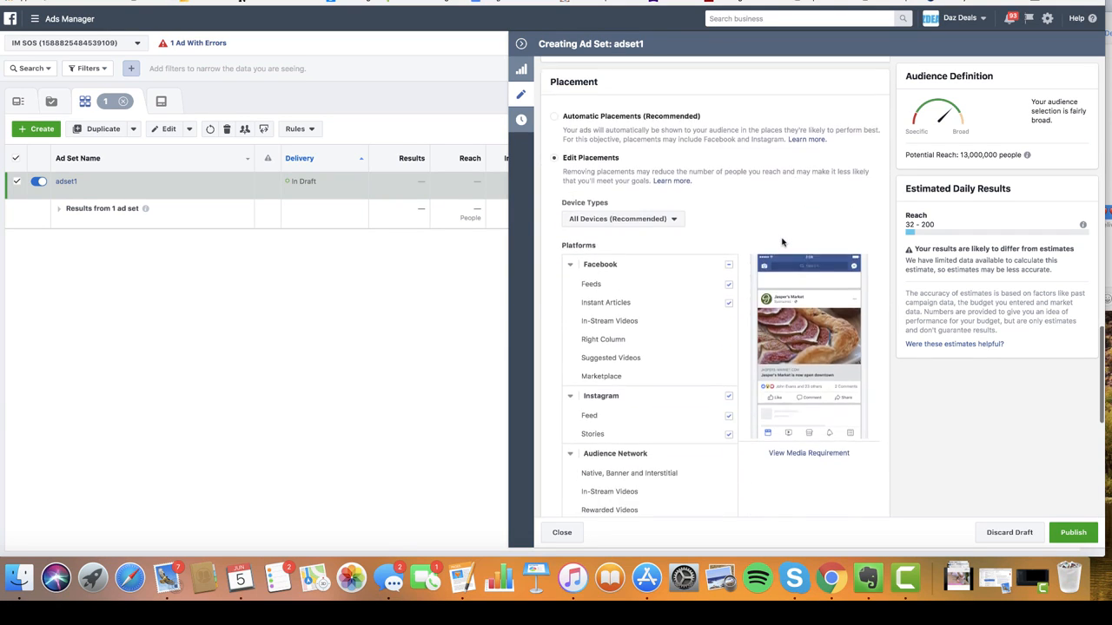
left_click(728, 304)
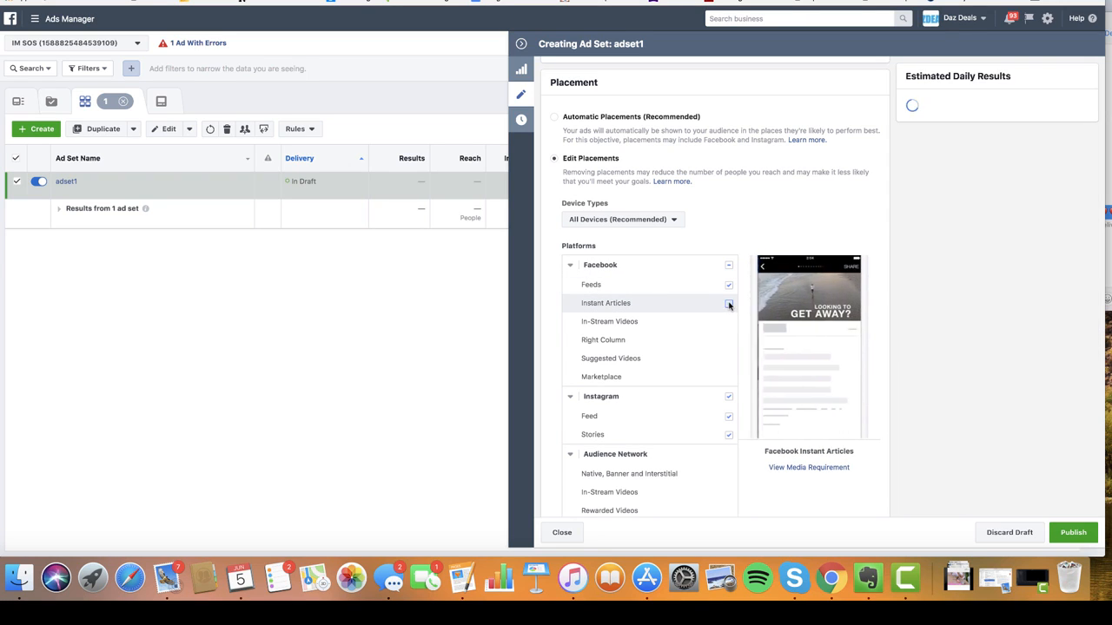
left_click(728, 397)
scroll(745, 372, "down", 5)
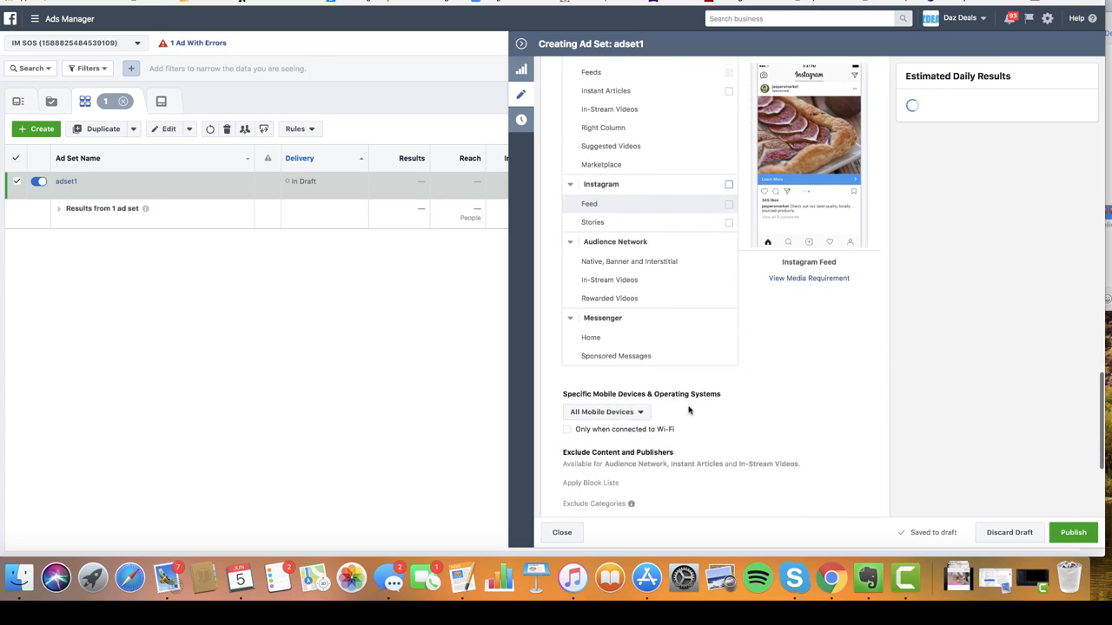
scroll(660, 224, "up", 5)
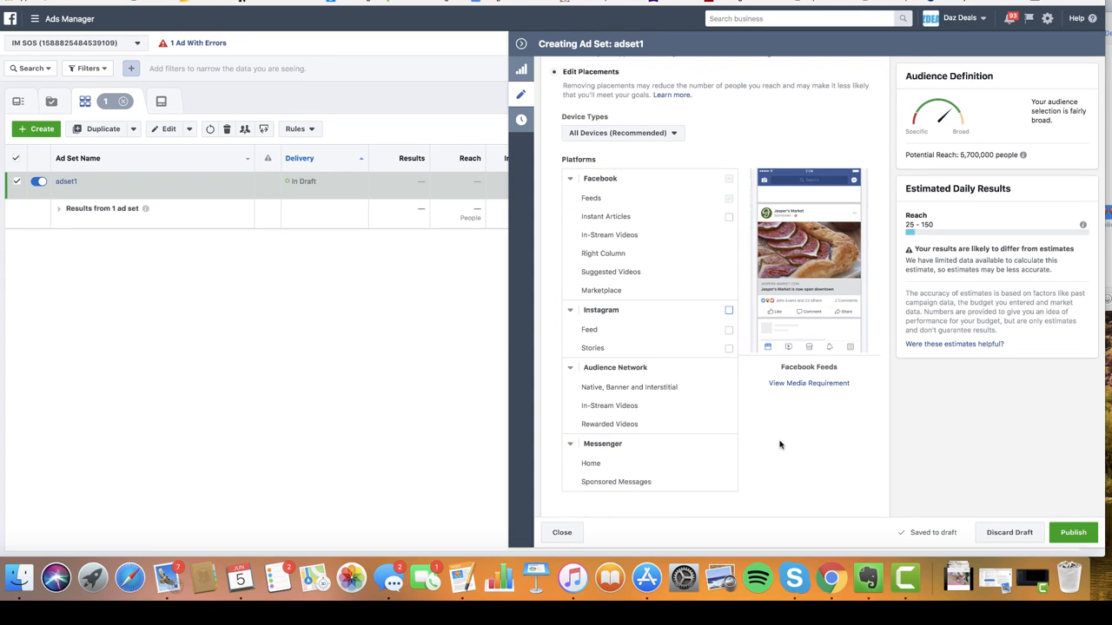
scroll(779, 445, "down", 8)
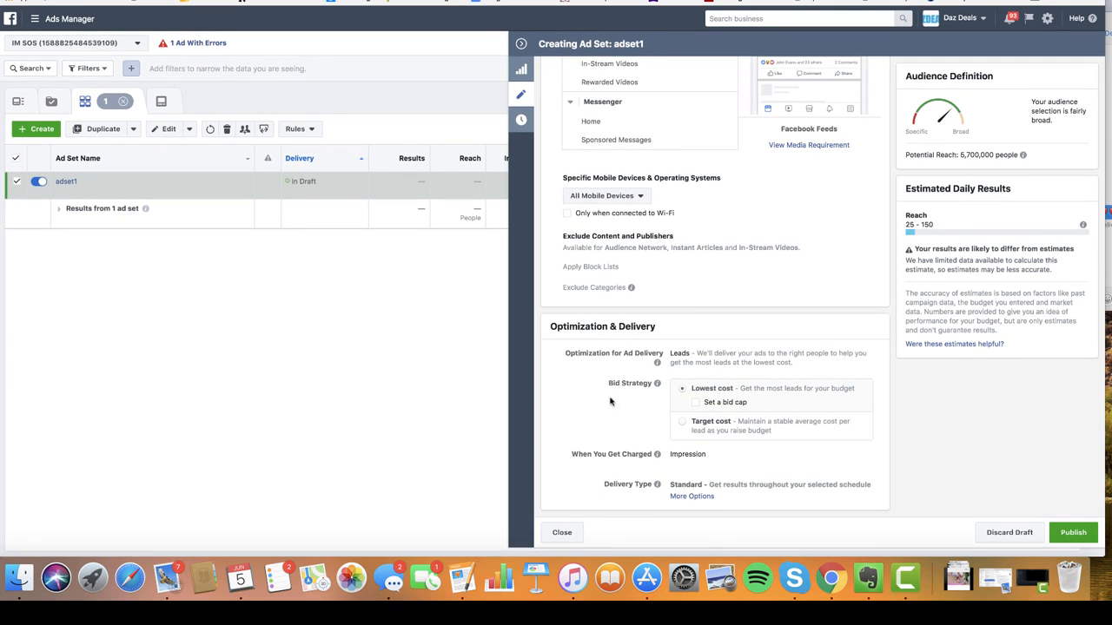
mouse_move(693, 389)
scroll(791, 244, "up", 15)
scroll(825, 244, "down", 4)
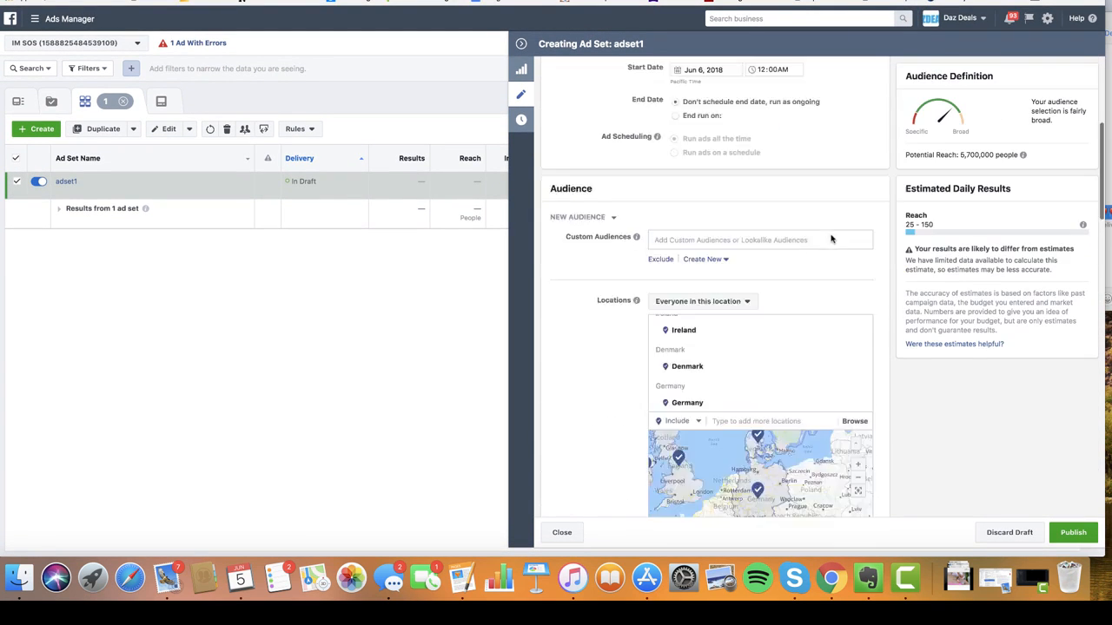
scroll(832, 239, "down", 15)
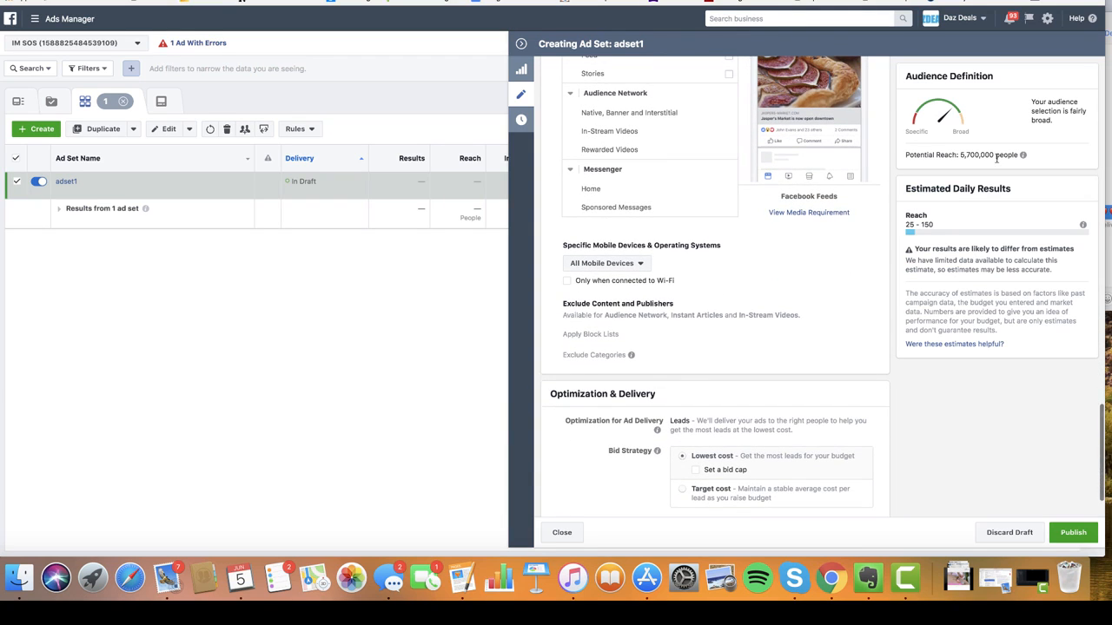
scroll(789, 264, "up", 8)
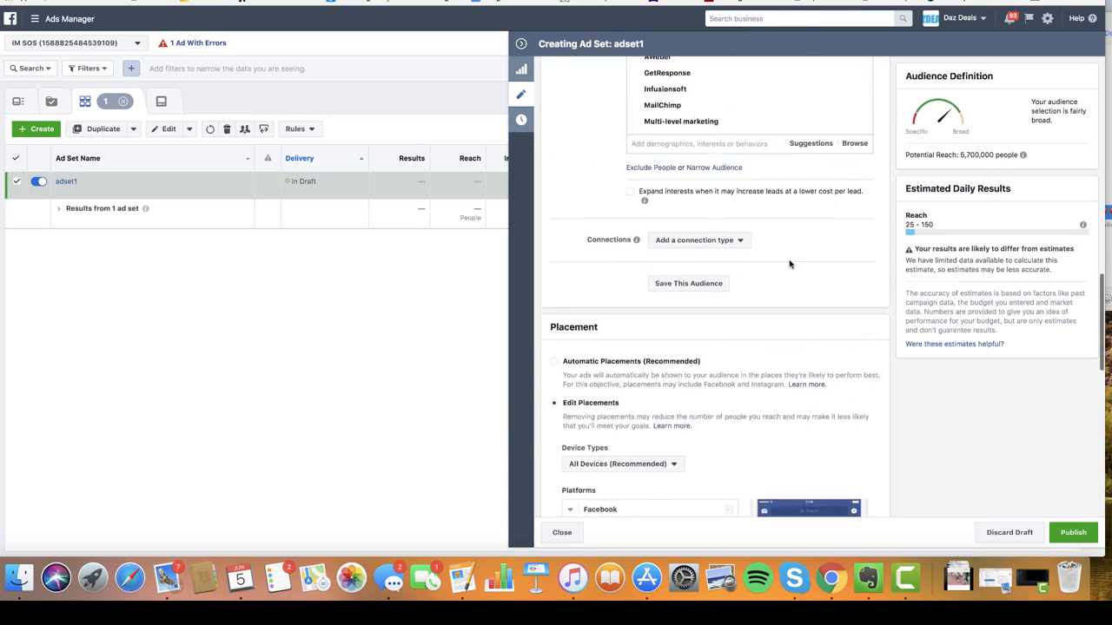
scroll(789, 262, "up", 5)
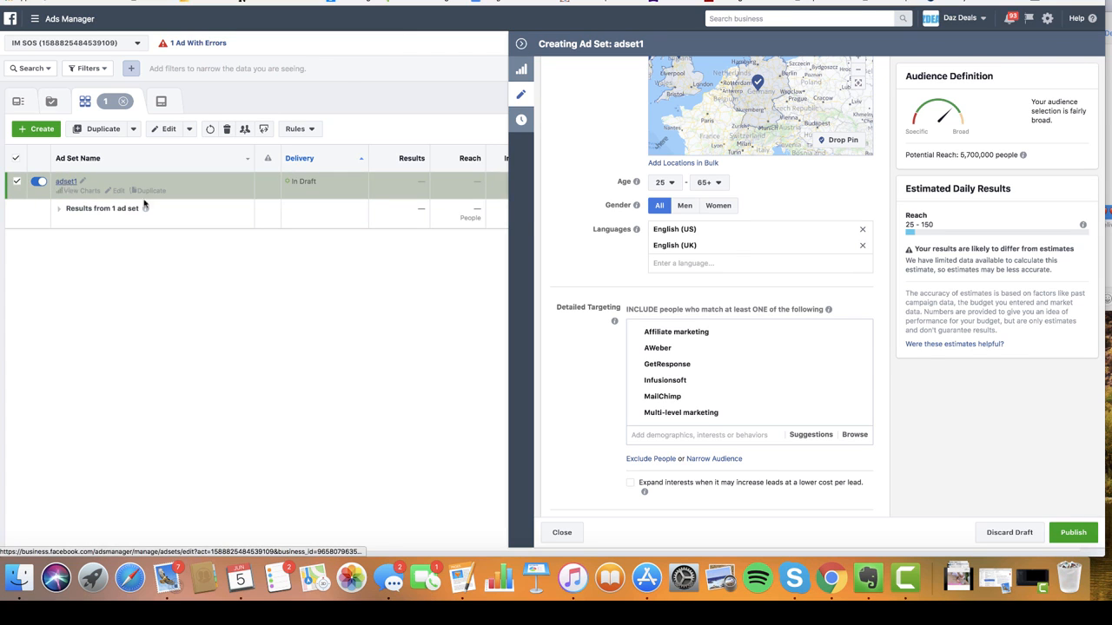
scroll(712, 63, "up", 10)
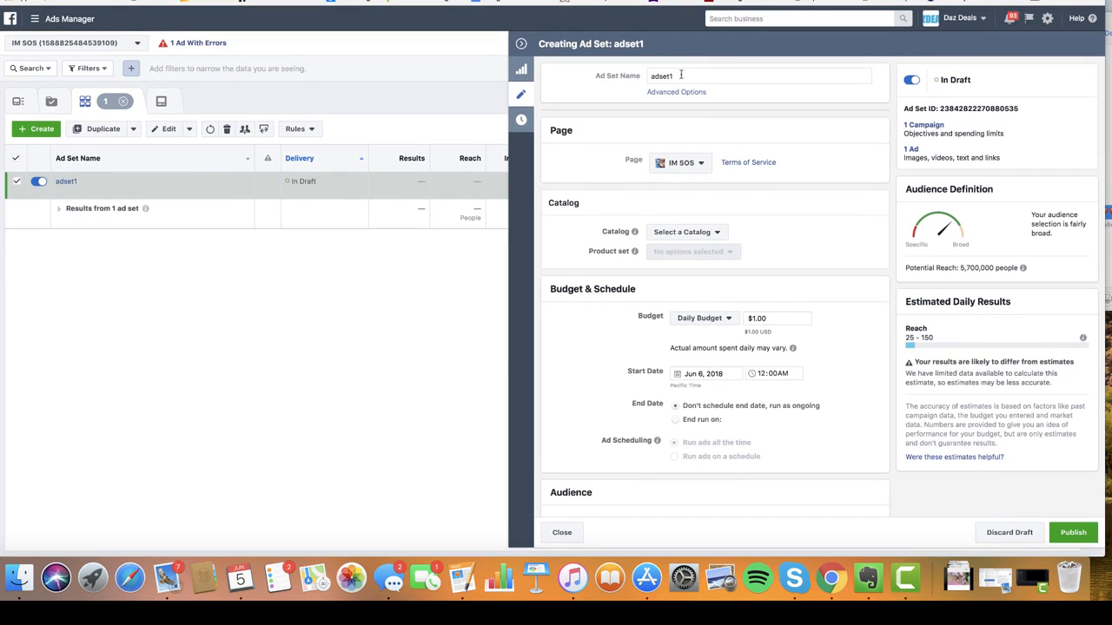
- Rename the ad set from adset1 to 'Misc Autoresponder' and commit the name
double_click(658, 76)
type("Misc Autoresponder etc")
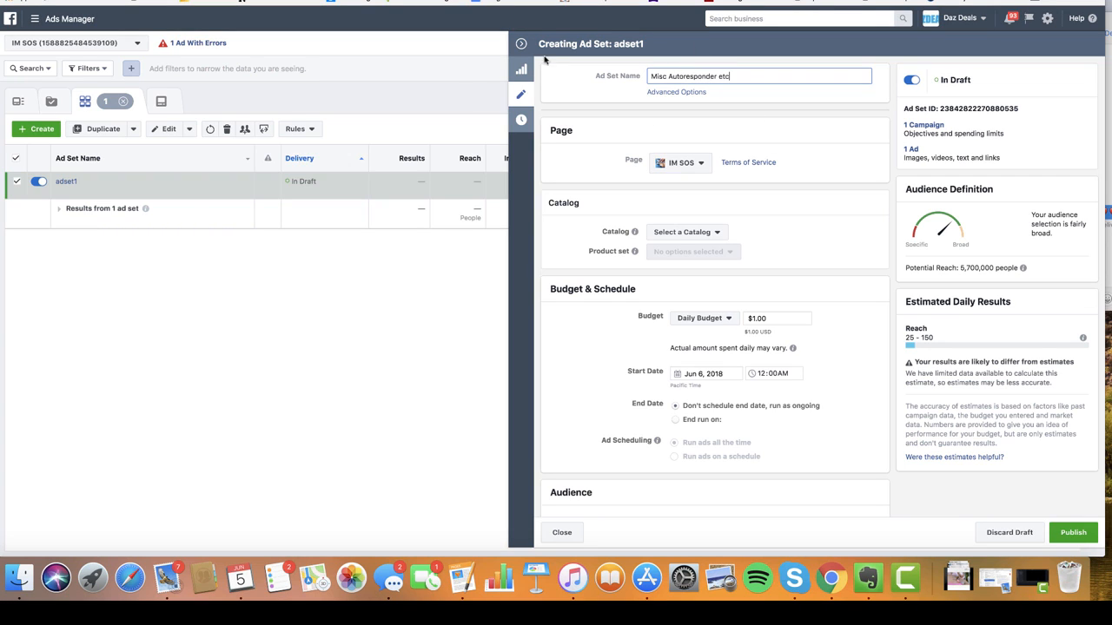
left_click(588, 149)
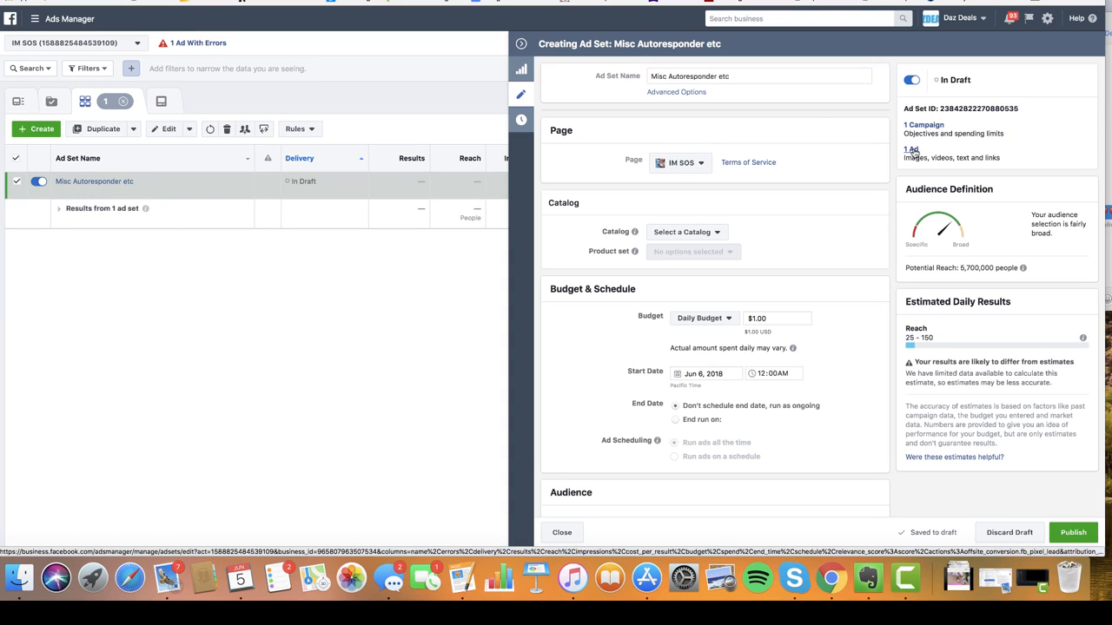
- Open ad1 from the ad set and scroll down to its lead form section
left_click(912, 150)
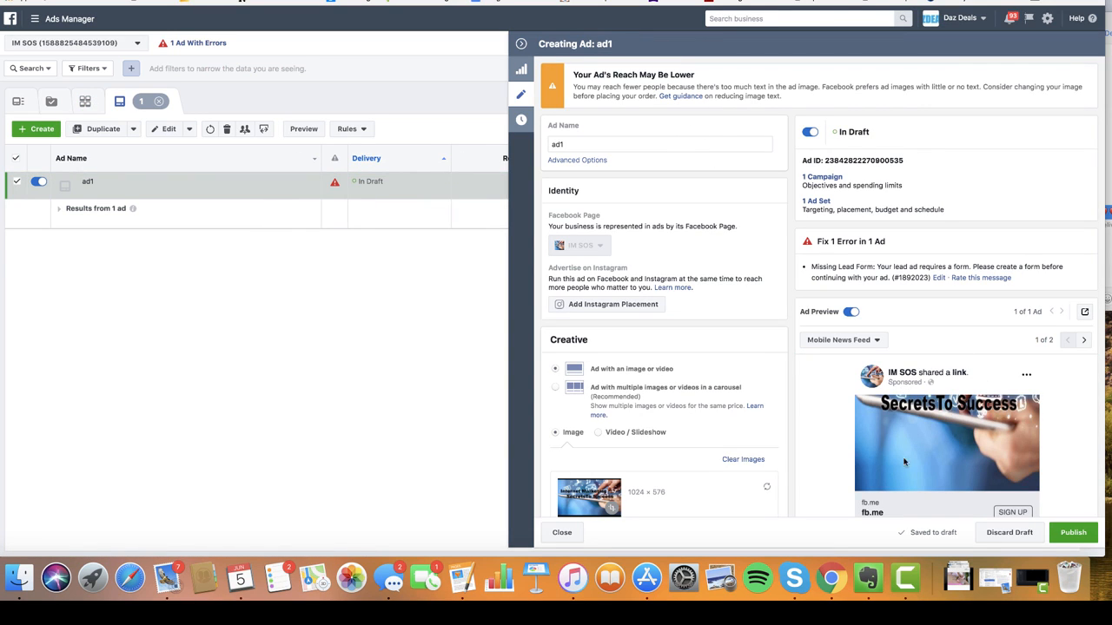
scroll(719, 245, "down", 5)
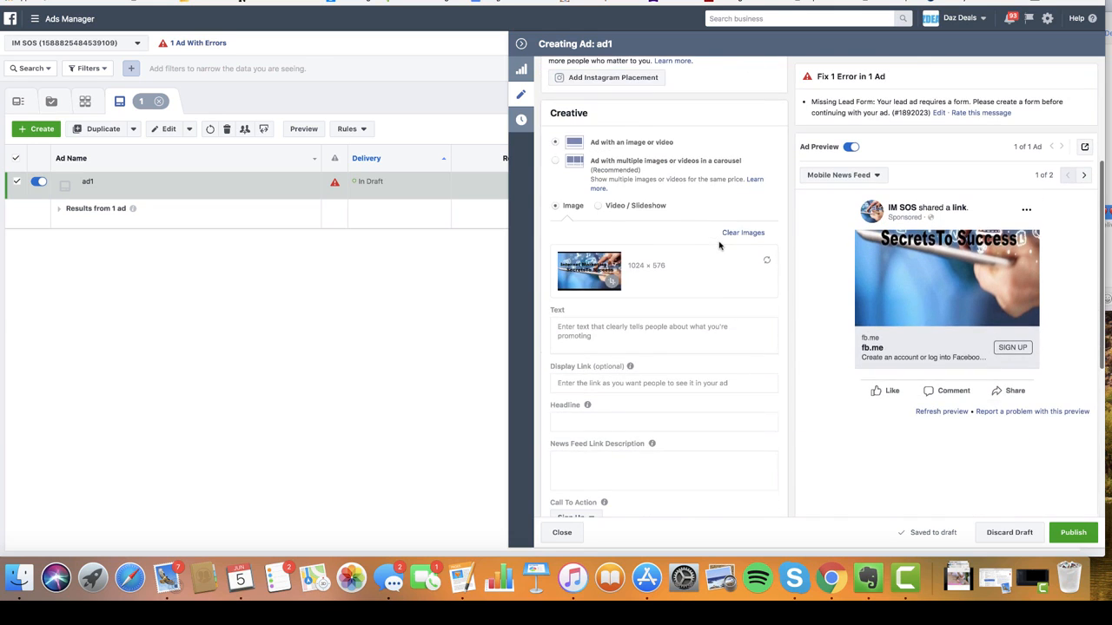
scroll(719, 246, "down", 3)
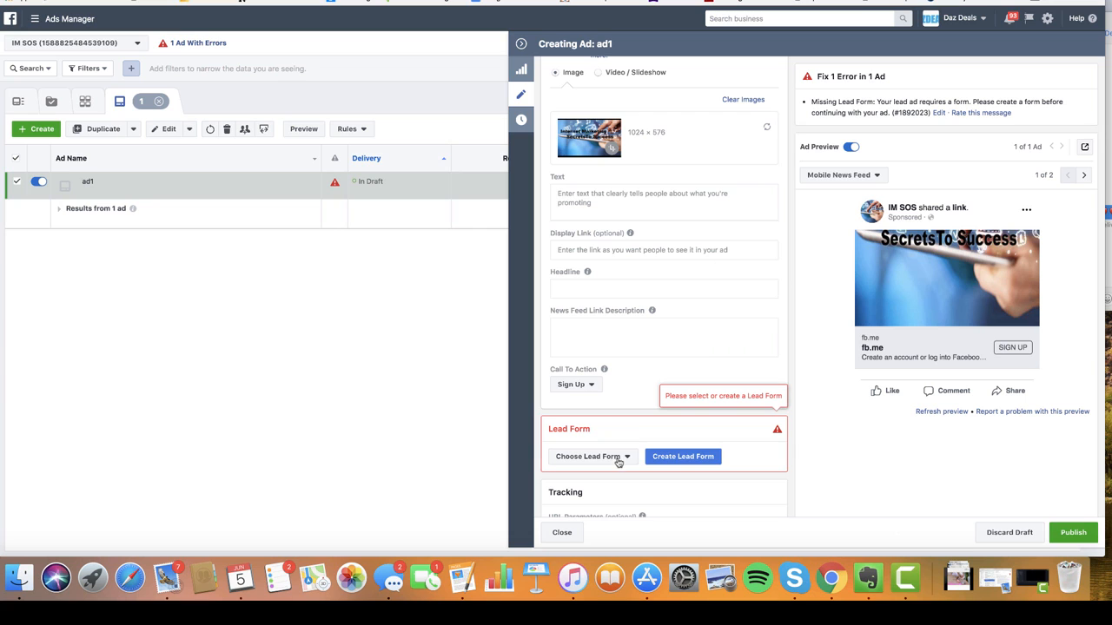
- Start a new lead form, then close the form editor and discard it unfinished
left_click(696, 463)
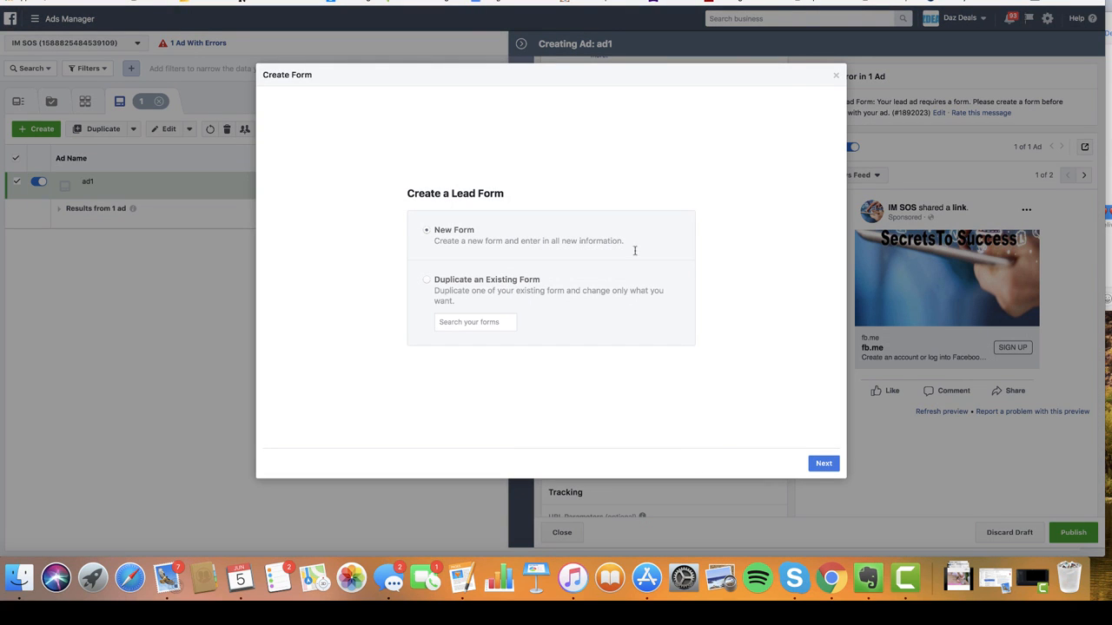
left_click(824, 464)
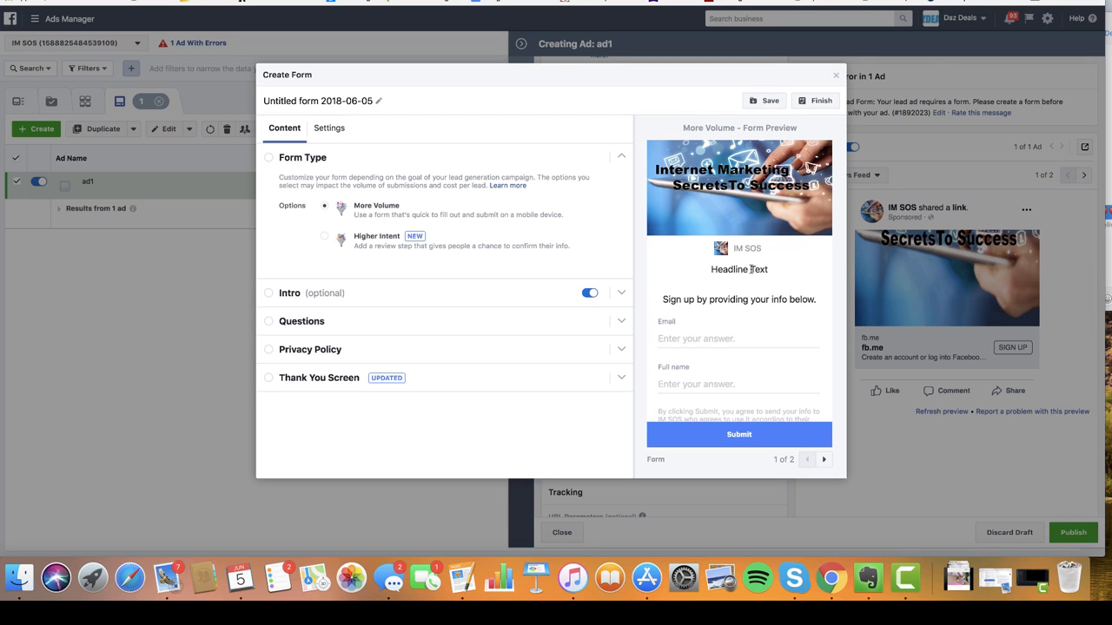
left_click(836, 75)
left_click(643, 224)
left_click(835, 77)
left_click(674, 224)
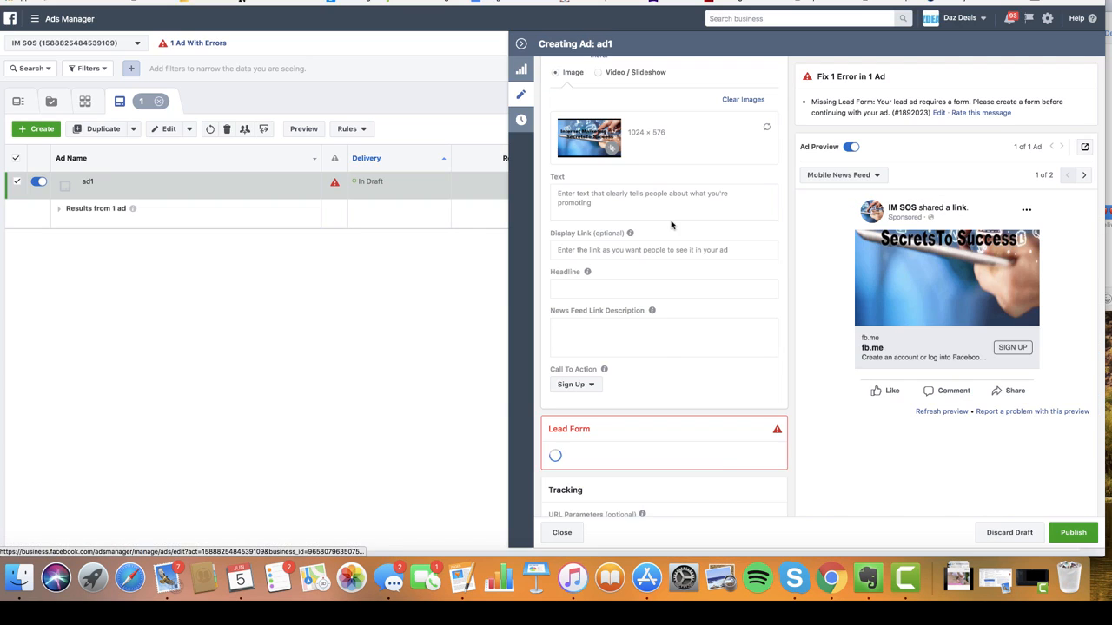
- Paste the '[FREE VIDEO]' Clickbank training copy with three ticked benefits as ad1's primary text
left_click(612, 198)
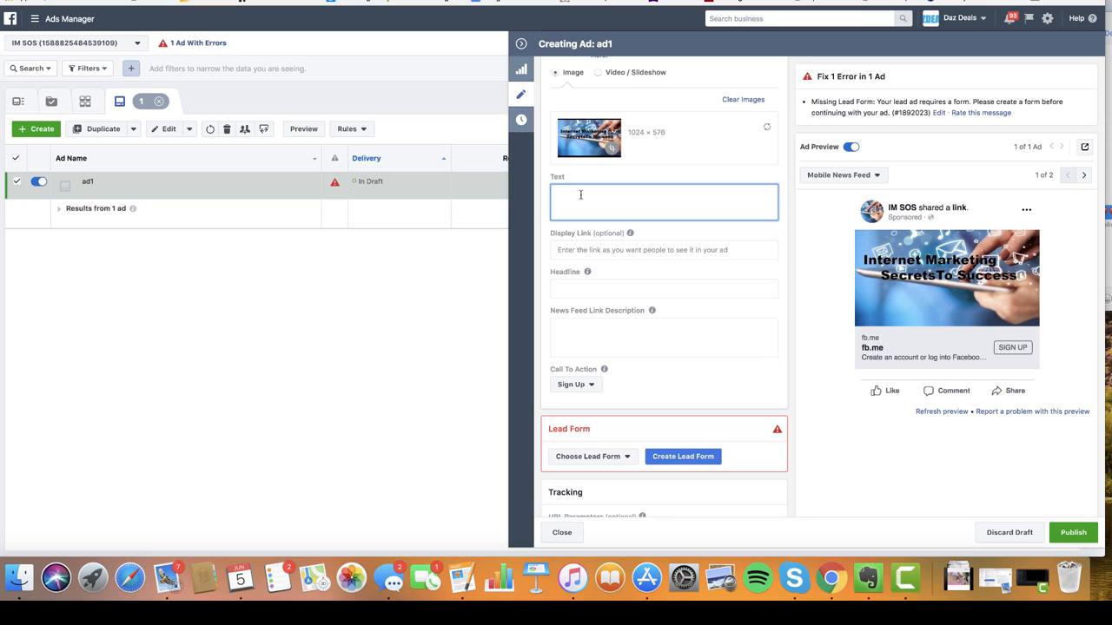
type("[FREE VIDEO] We're Giving Away FREE Video training That Shows You How To Extort Money From Clickbank On Autopilot! 😍💪 Click Download Below to Get Your FREE Training Today! ✅ Works in Any Niche ✅ Easy To Implement ✅ 24/7 Income")
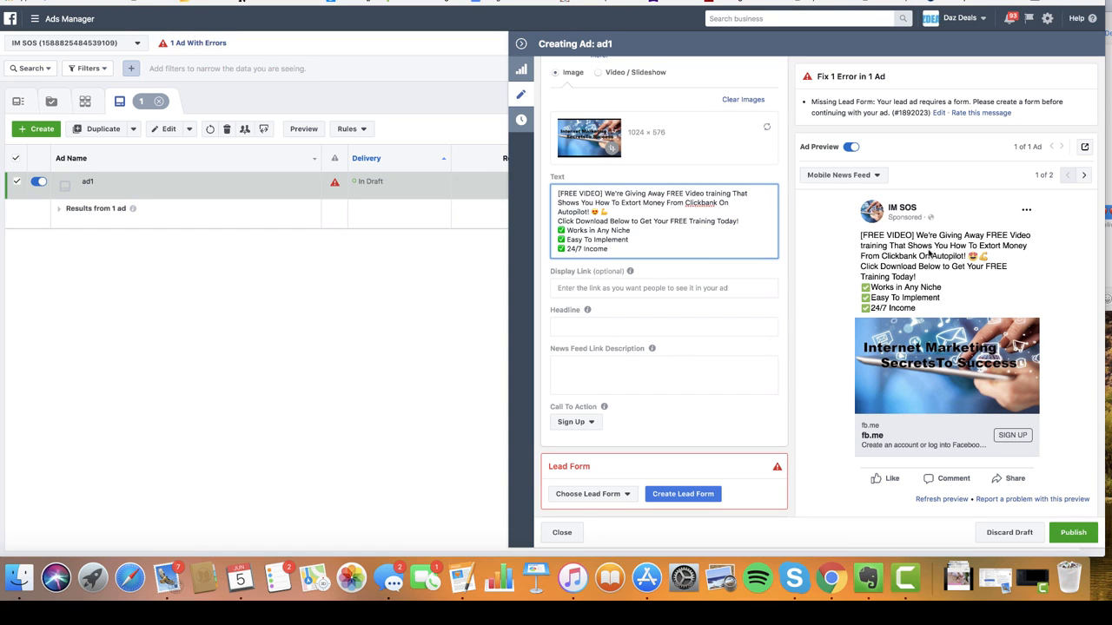
scroll(767, 259, "up", 3)
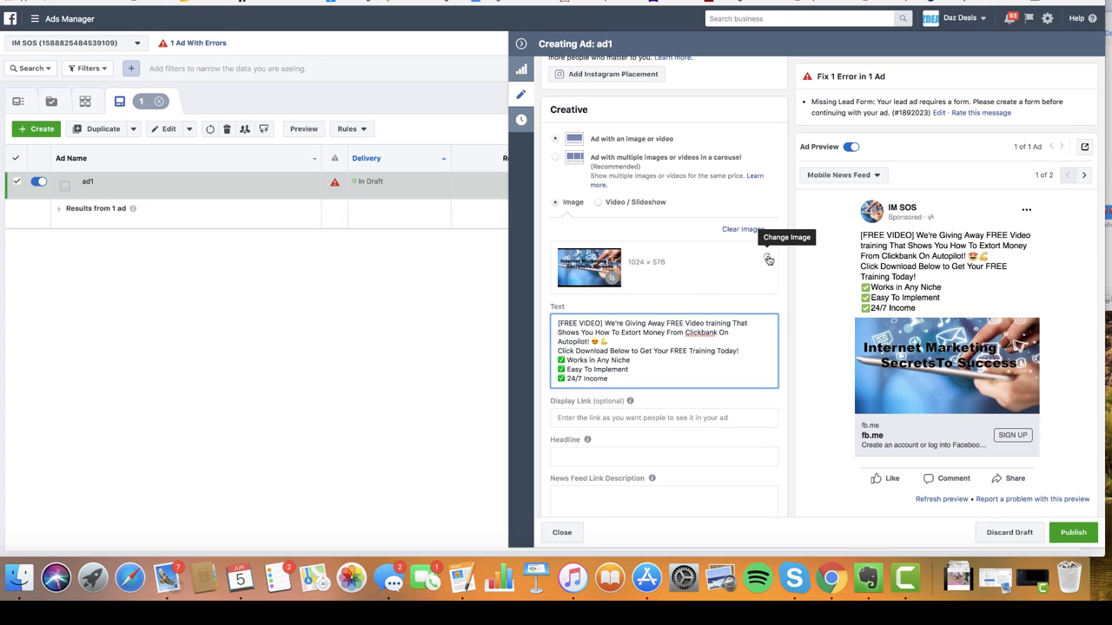
- Replace ad1's image with the gangster with cash picture
left_click(768, 260)
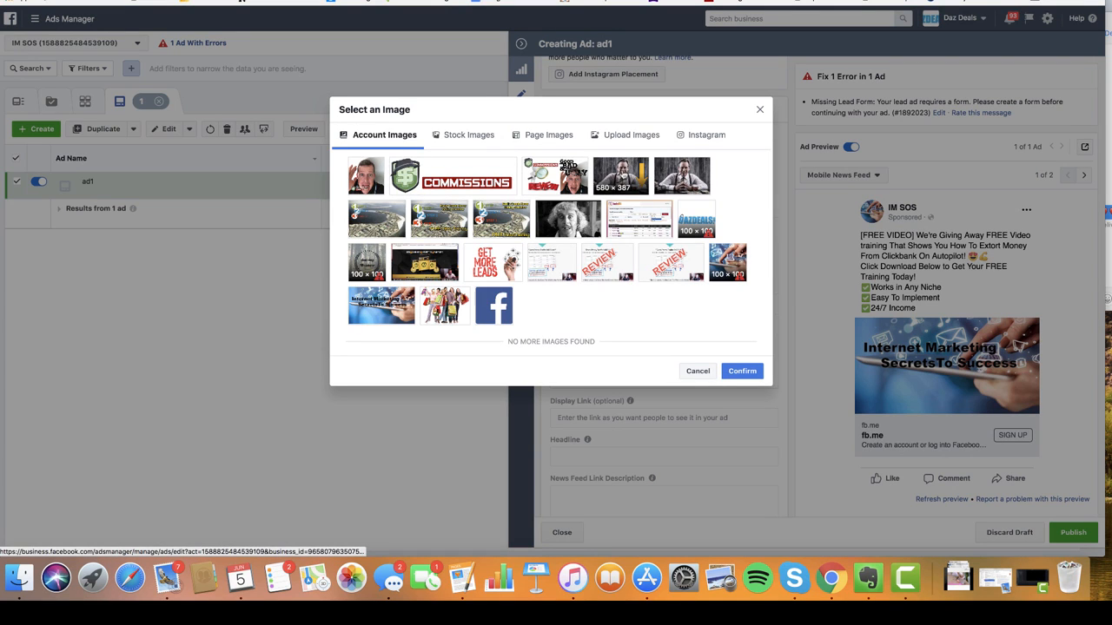
left_click(620, 176)
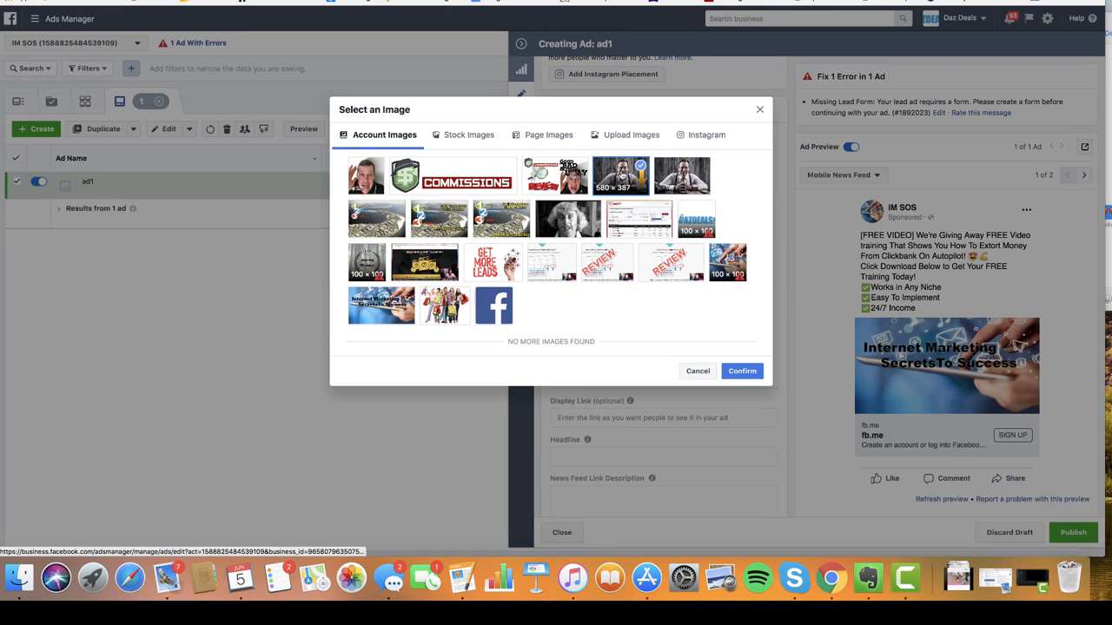
left_click(738, 372)
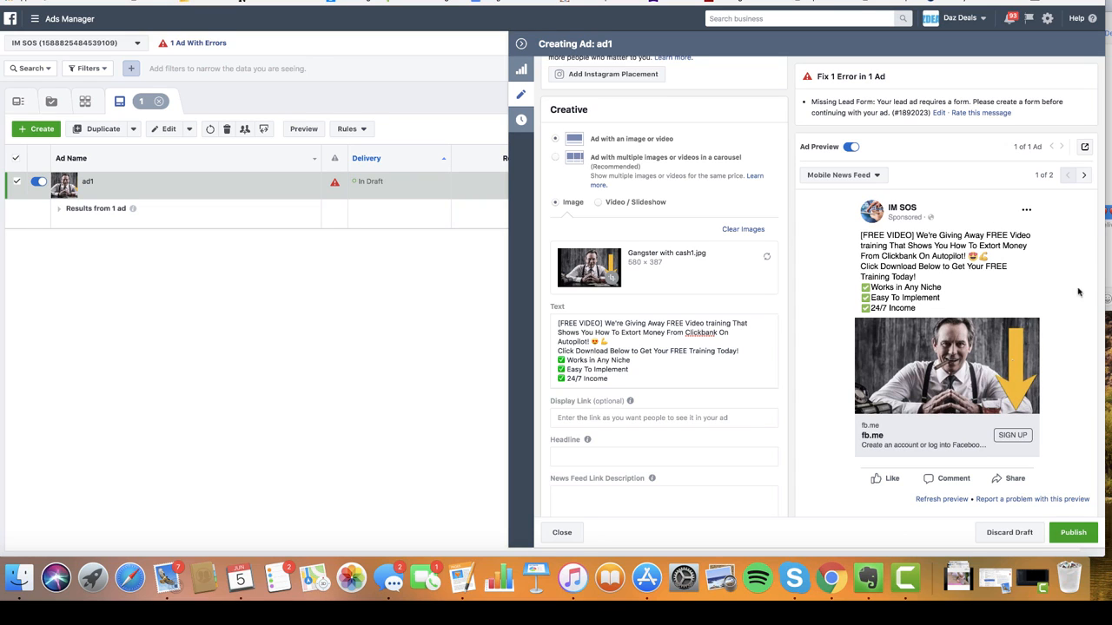
- Switch the ad preview from Desktop News Feed to Mobile News Feed
left_click(1087, 177)
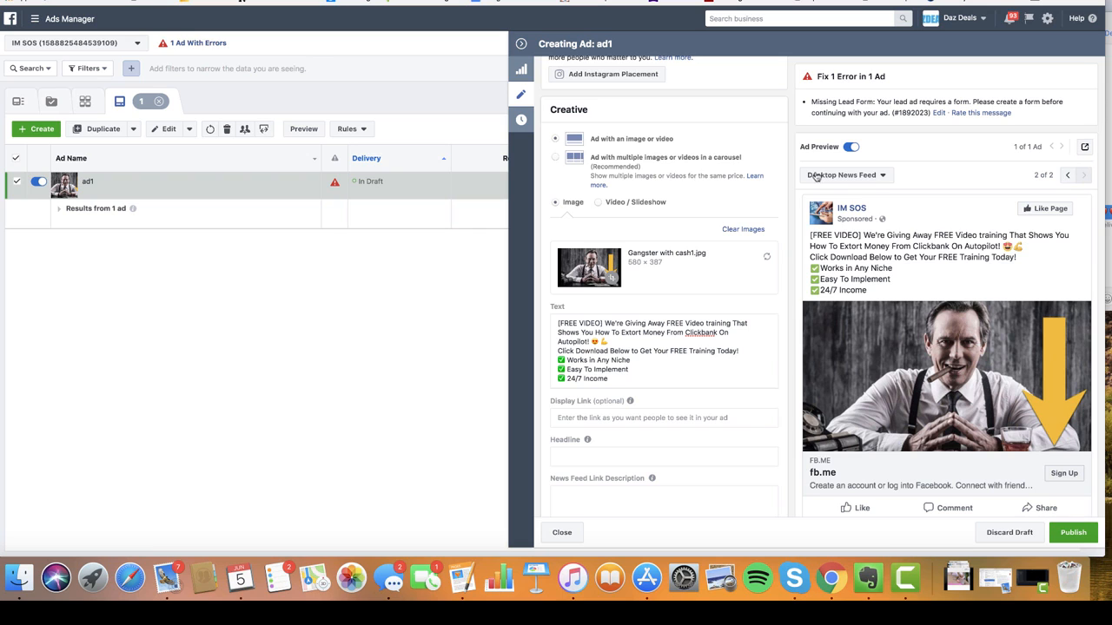
left_click(1068, 177)
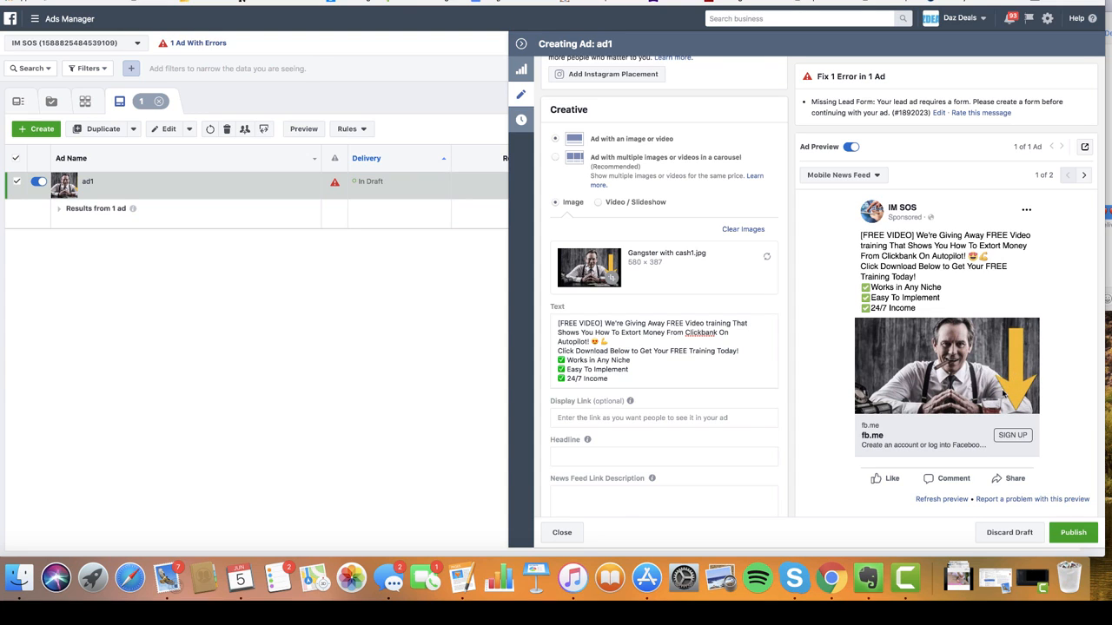
scroll(683, 426, "down", 5)
scroll(733, 295, "up", 2)
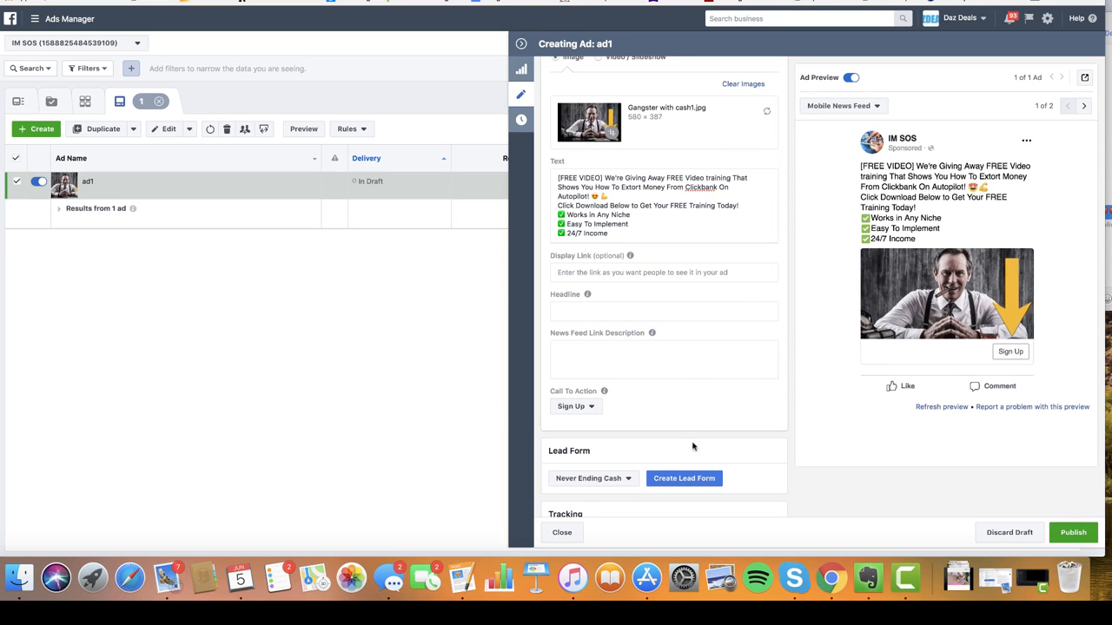
- Duplicate the existing lead form 'Untitled form 2018-04-04' for ad1 and proceed to edit the copy
left_click(684, 478)
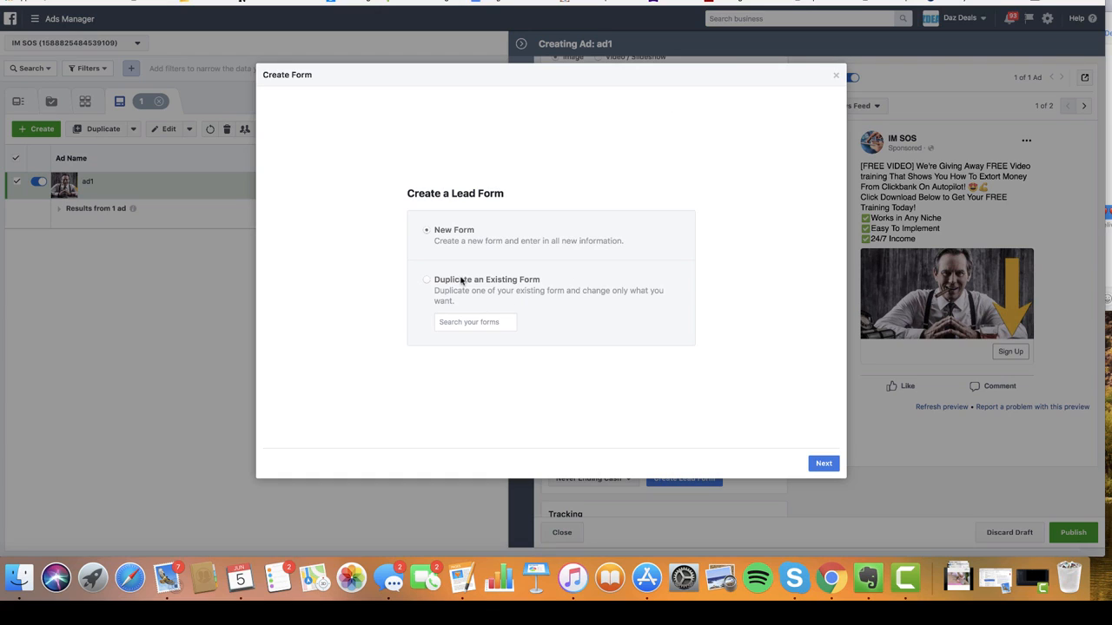
left_click(427, 281)
left_click(450, 323)
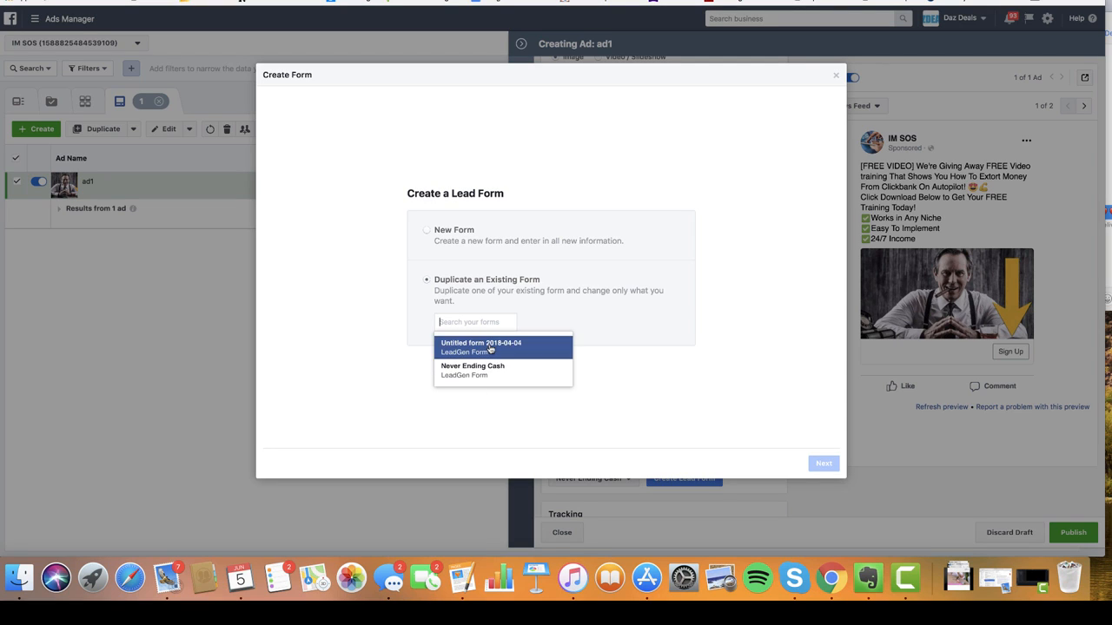
left_click(491, 348)
left_click(823, 463)
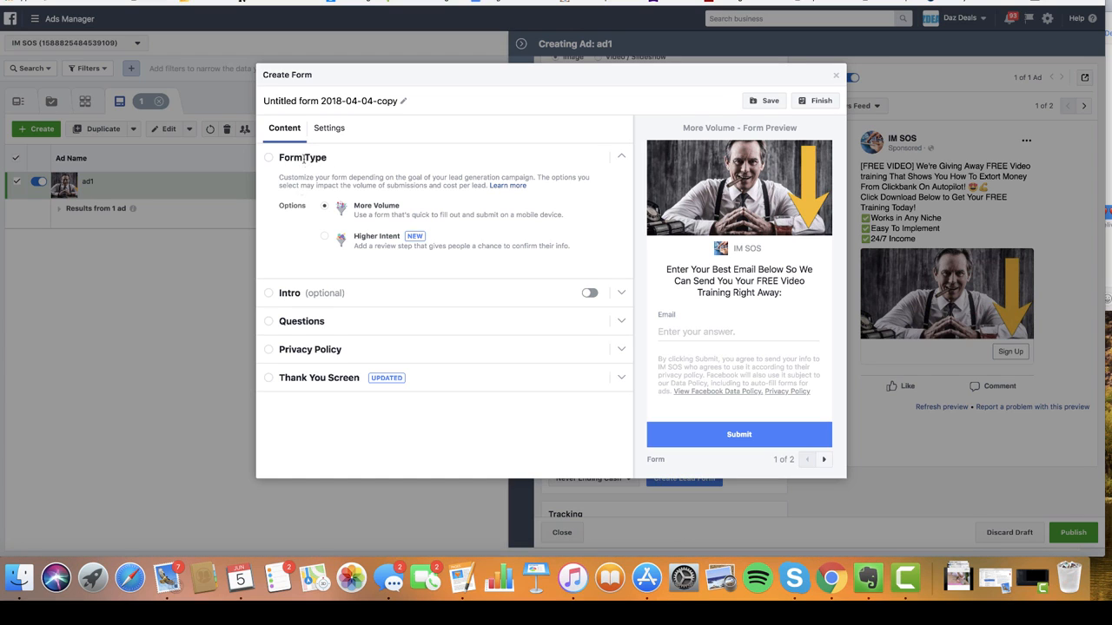
left_click(312, 296)
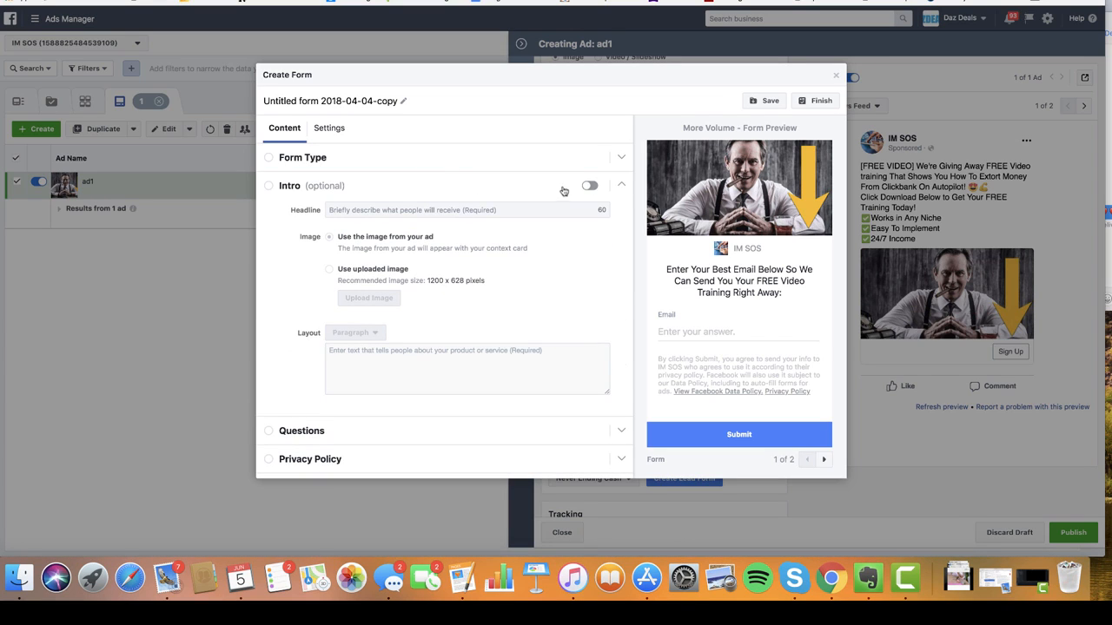
left_click(315, 185)
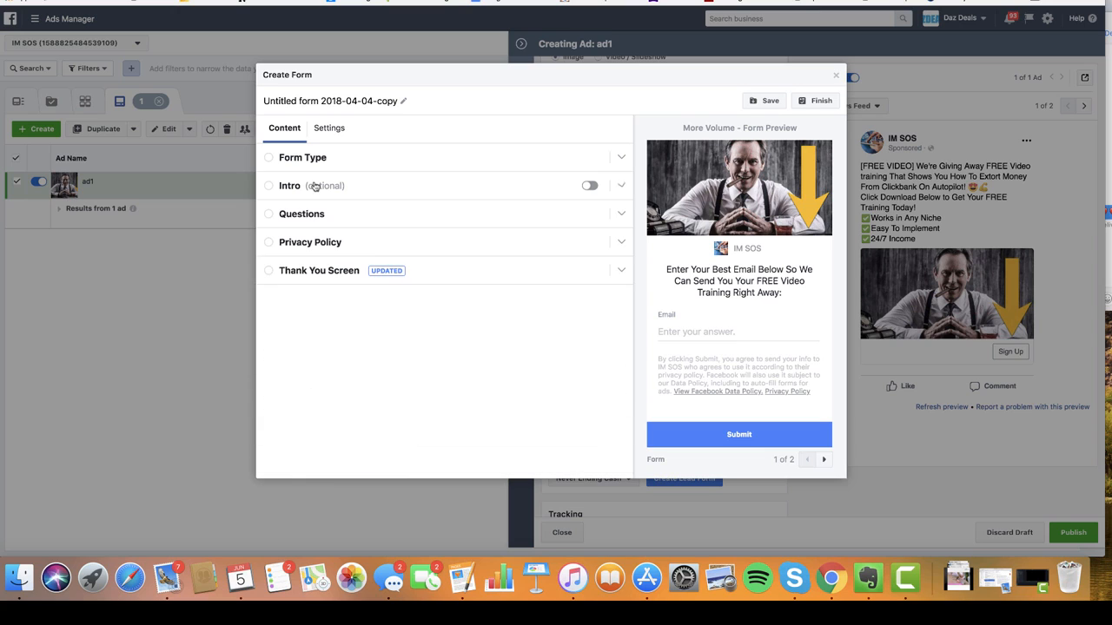
left_click(313, 216)
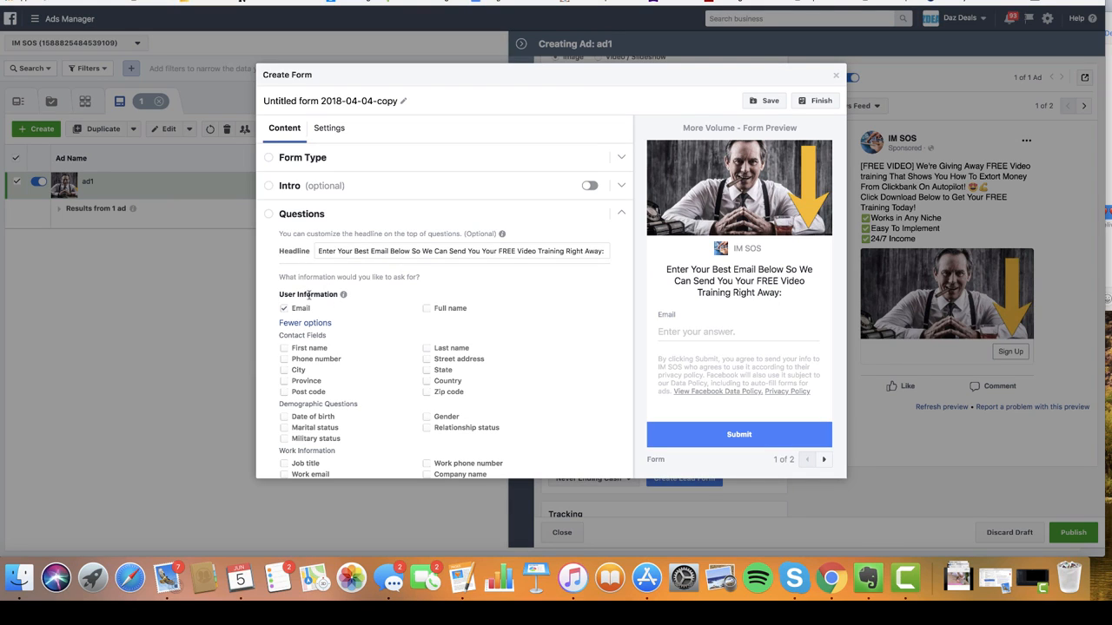
scroll(316, 286, "down", 1)
scroll(316, 286, "down", 2)
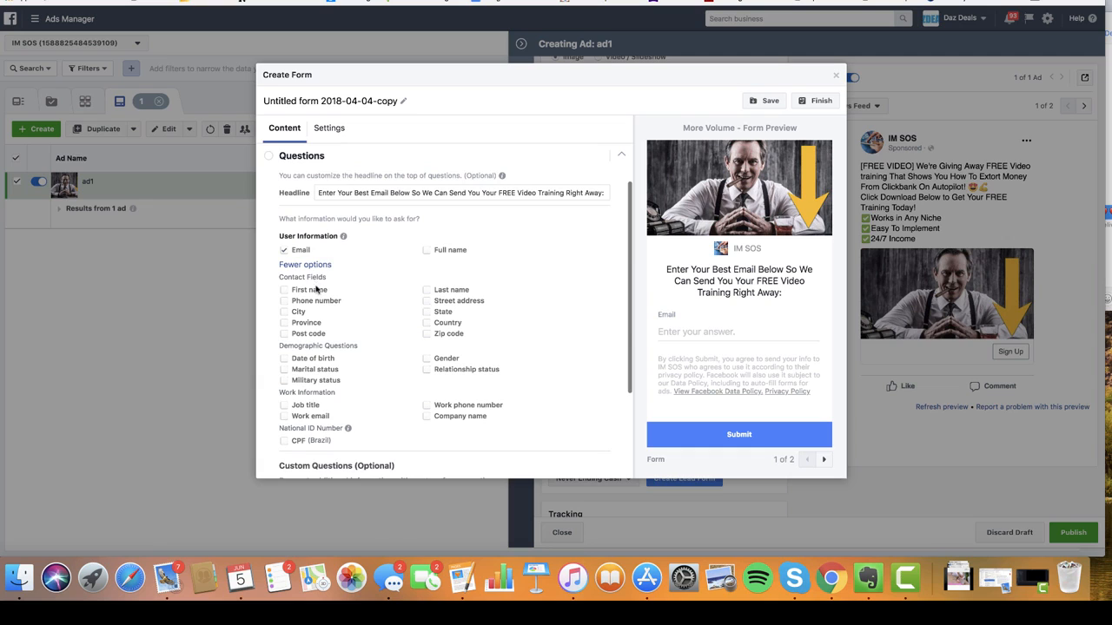
left_click(284, 251)
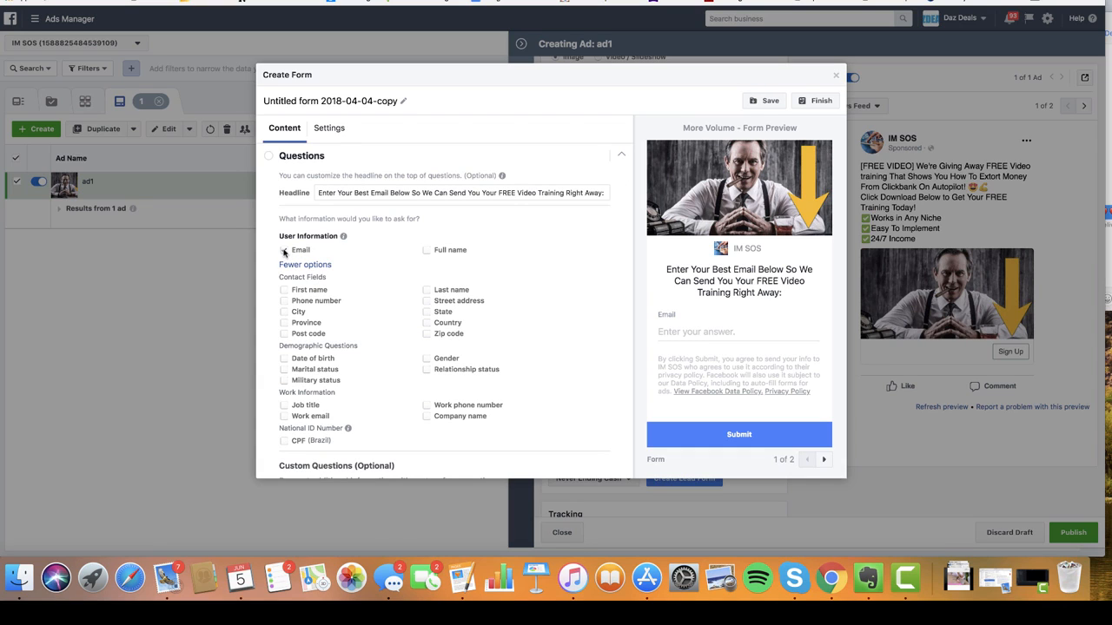
scroll(548, 257, "down", 4)
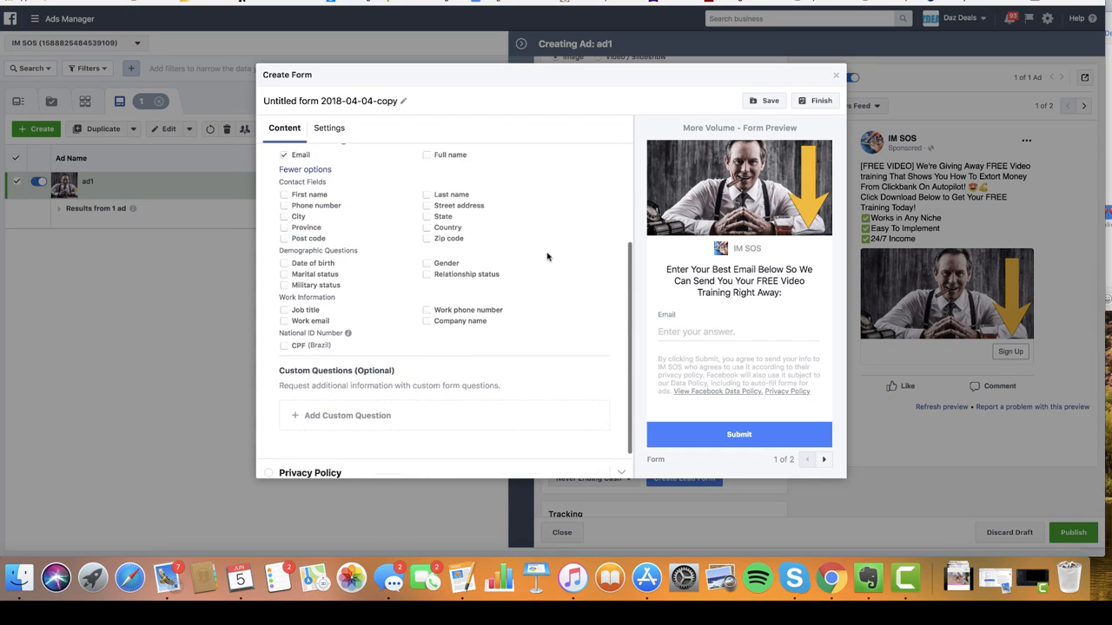
scroll(522, 211, "up", 2)
scroll(522, 211, "up", 3)
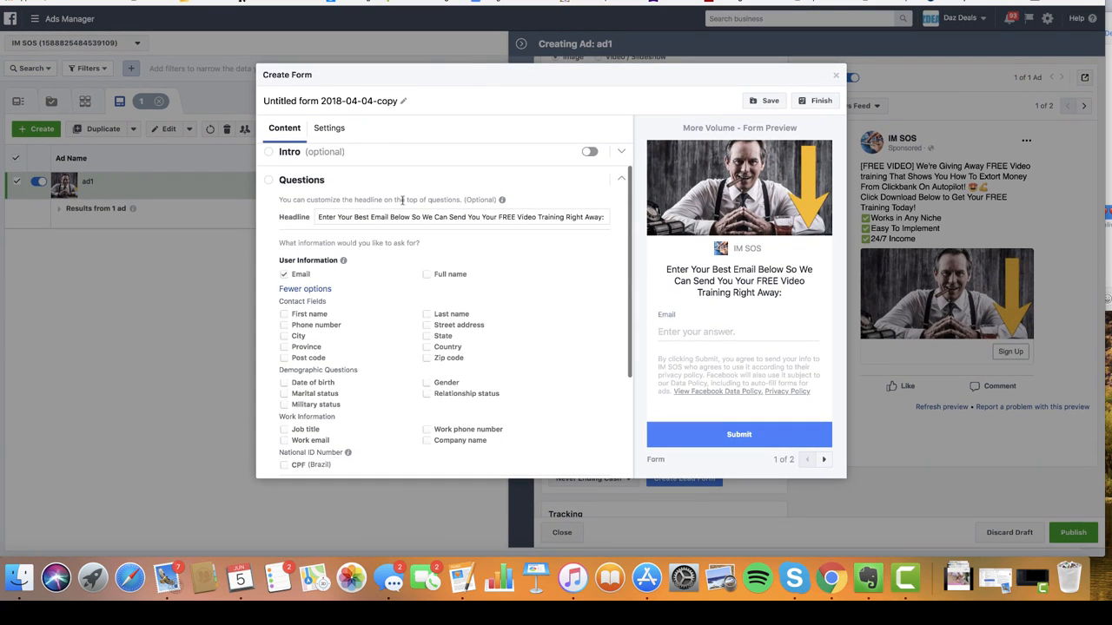
left_click(296, 184)
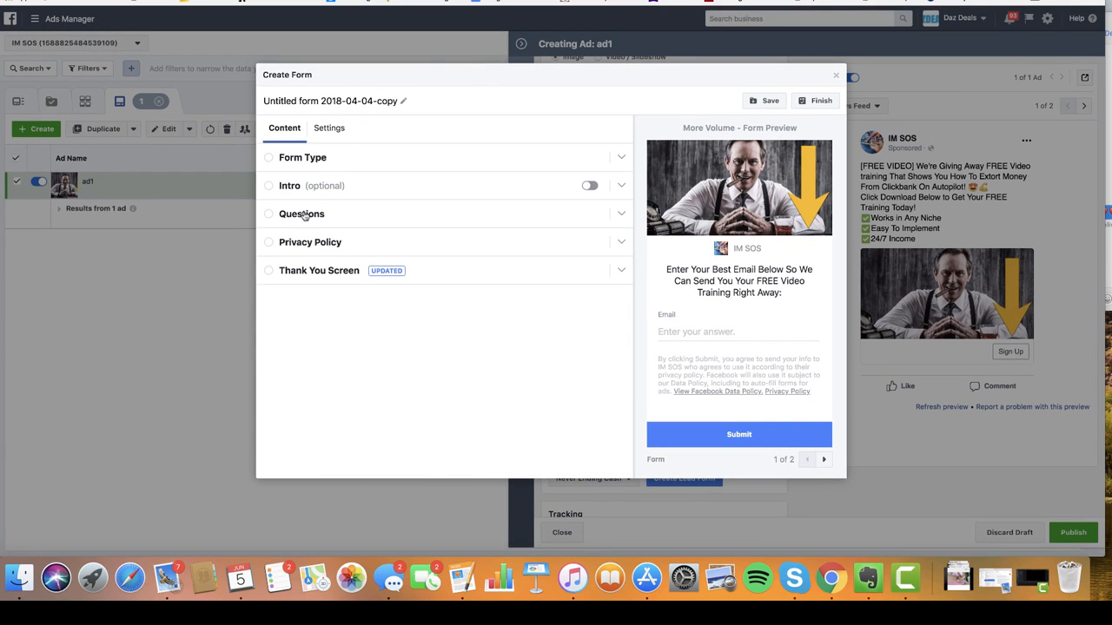
left_click(306, 215)
left_click(304, 216)
left_click(311, 246)
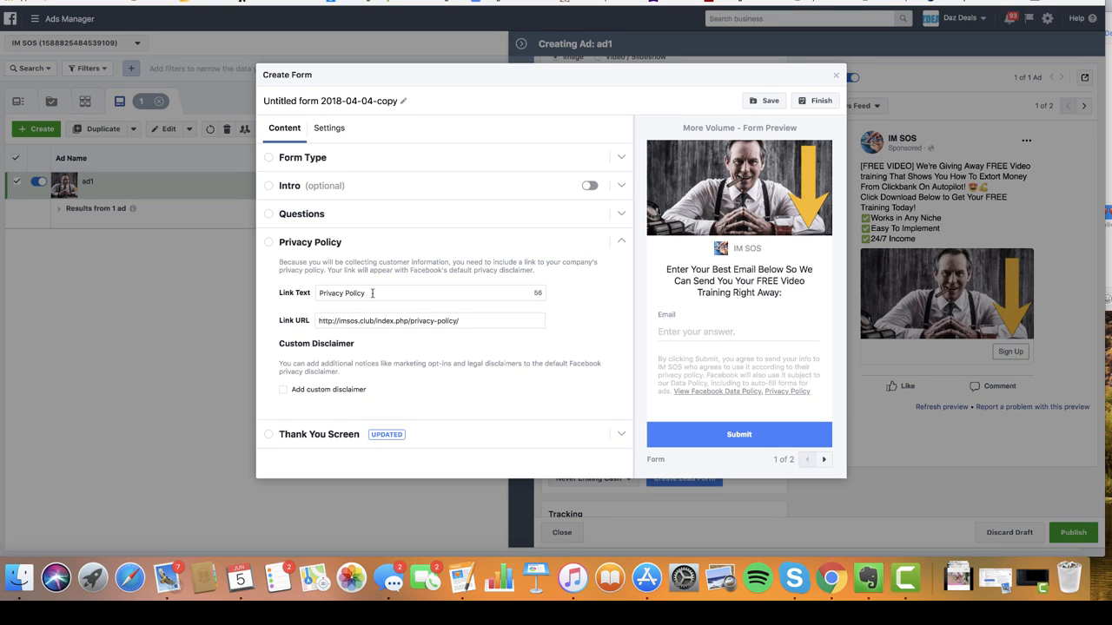
left_click(315, 247)
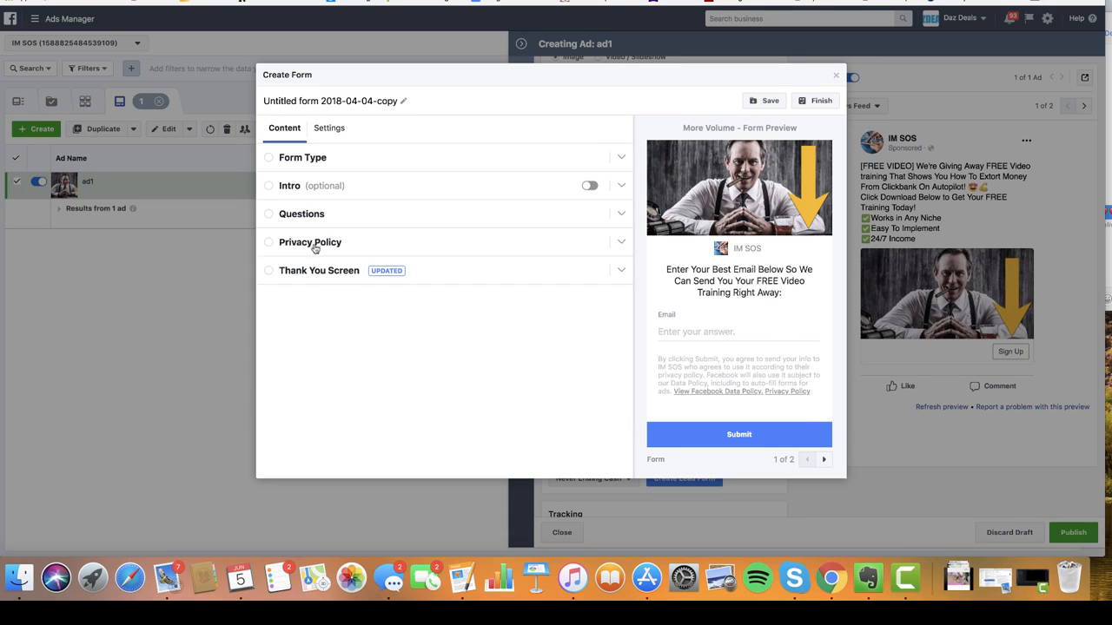
- Check the Thank You Screen settings, then finish the copied form to attach it to ad1
left_click(321, 274)
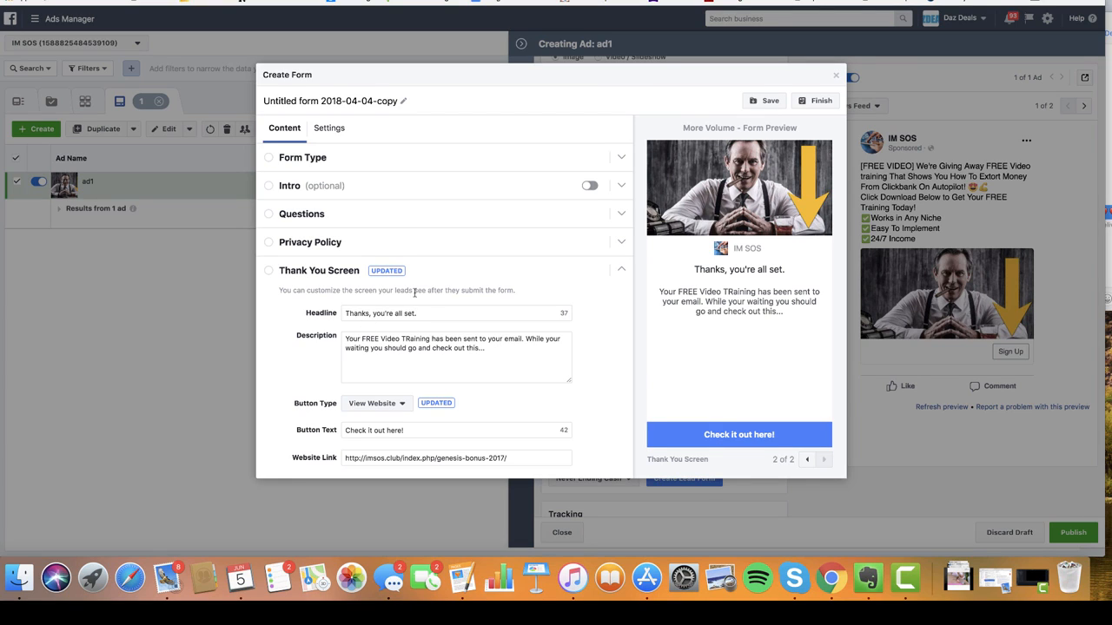
scroll(530, 244, "down", 1)
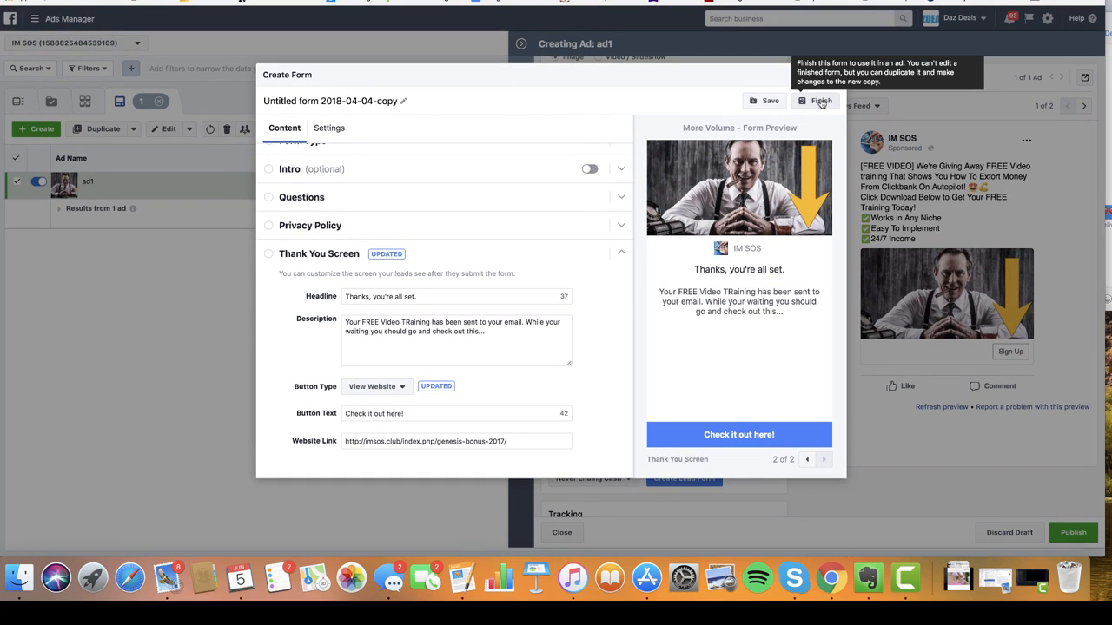
left_click(821, 102)
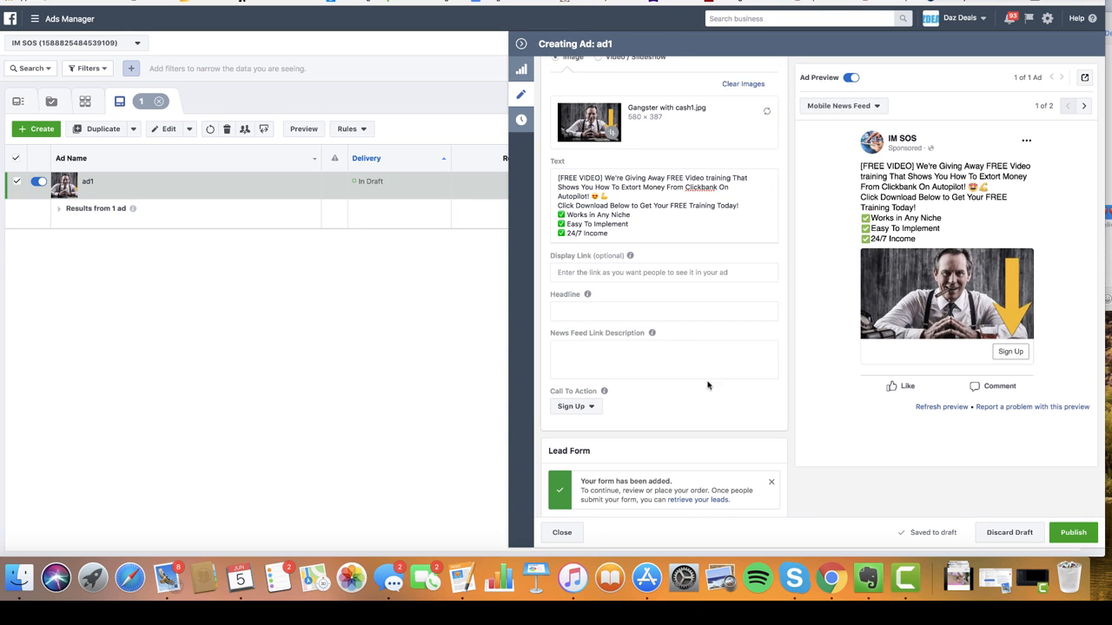
- Publish the campaign, ad set and ad1 so ad1 enters review
scroll(715, 362, "down", 2)
scroll(713, 363, "up", 7)
scroll(714, 363, "down", 3)
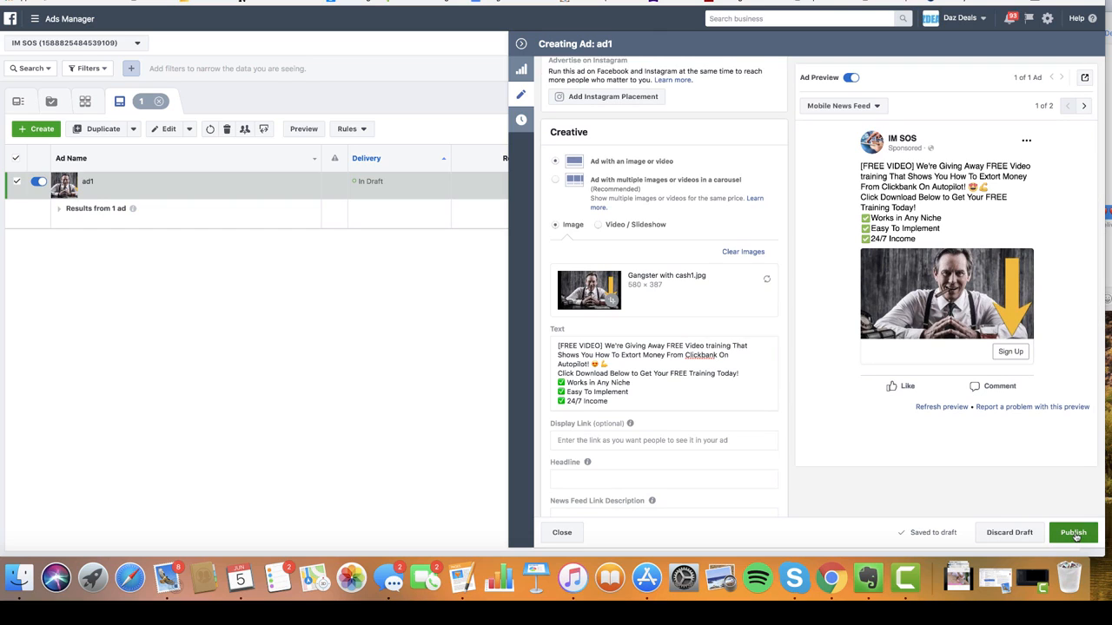
left_click(1077, 536)
left_click(1077, 536)
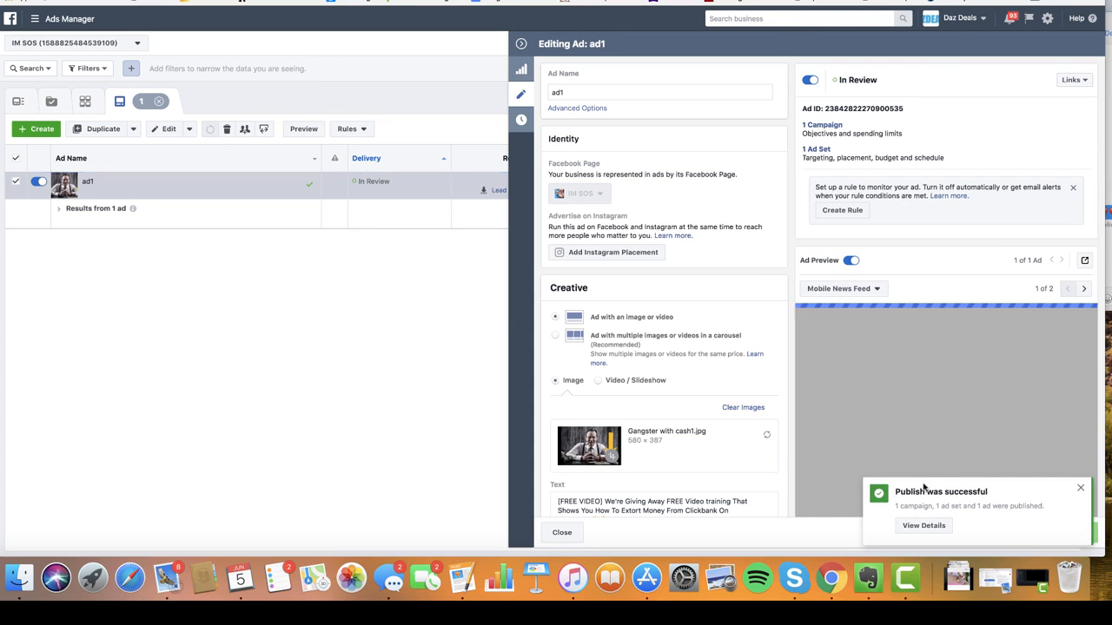
- Dismiss the publish success notice and collapse the editing panel to reveal the Ads table
left_click(1082, 490)
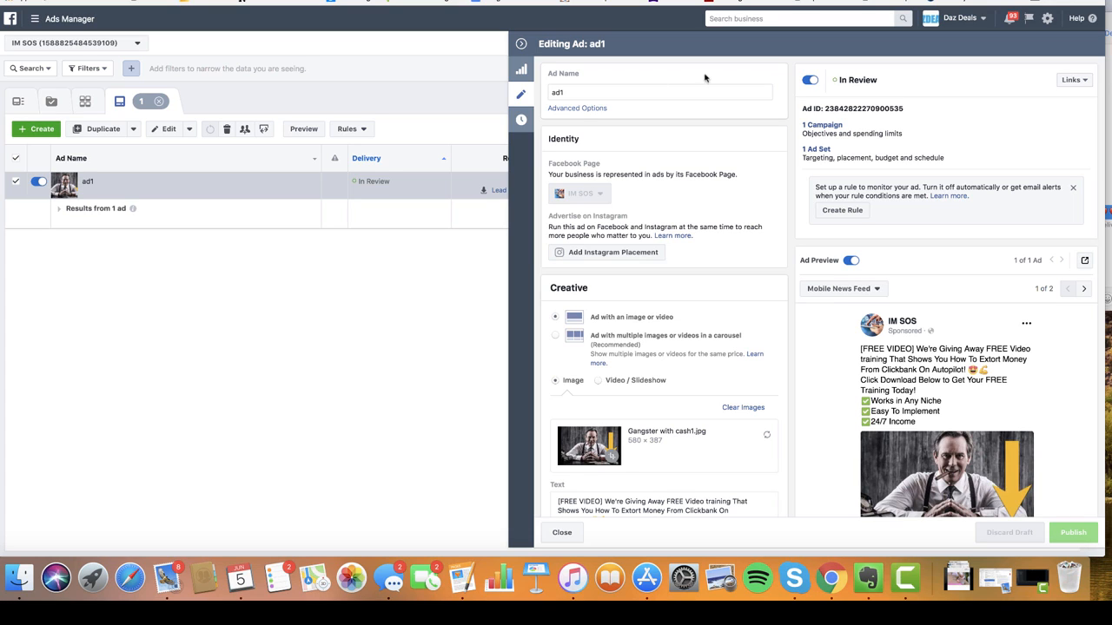
left_click(522, 45)
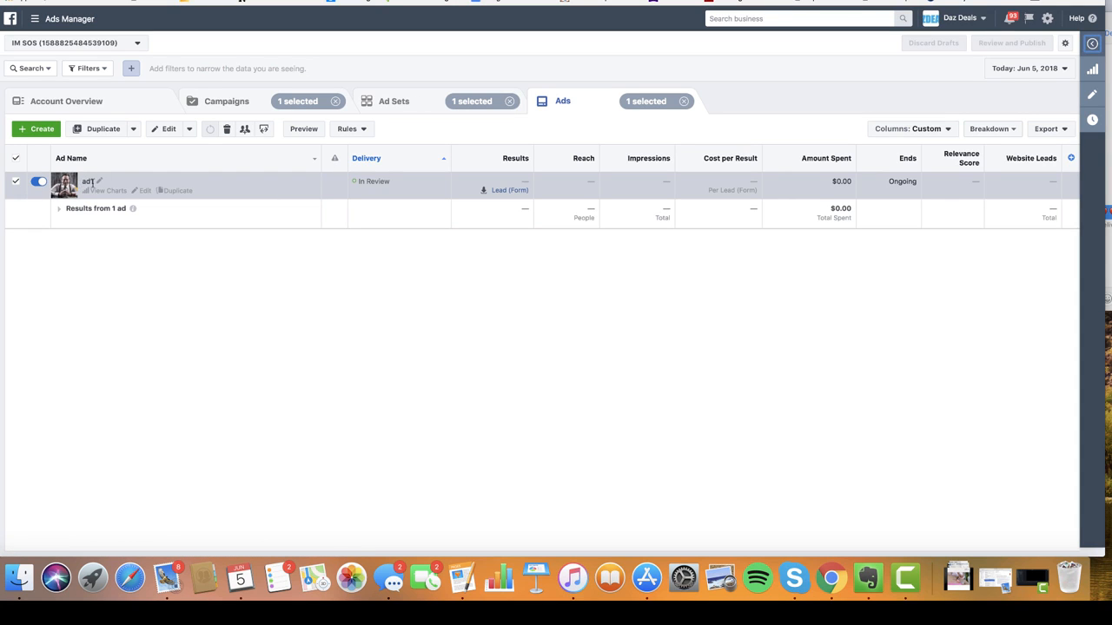
- Preview ad1 and open it as a Facebook post with comments
left_click(304, 130)
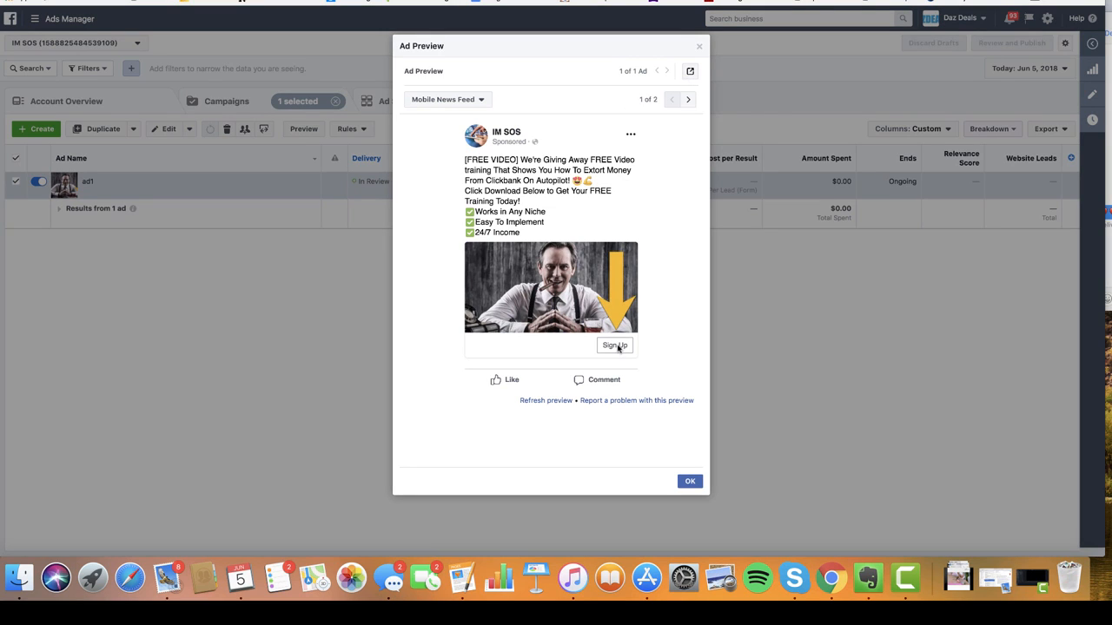
left_click(692, 72)
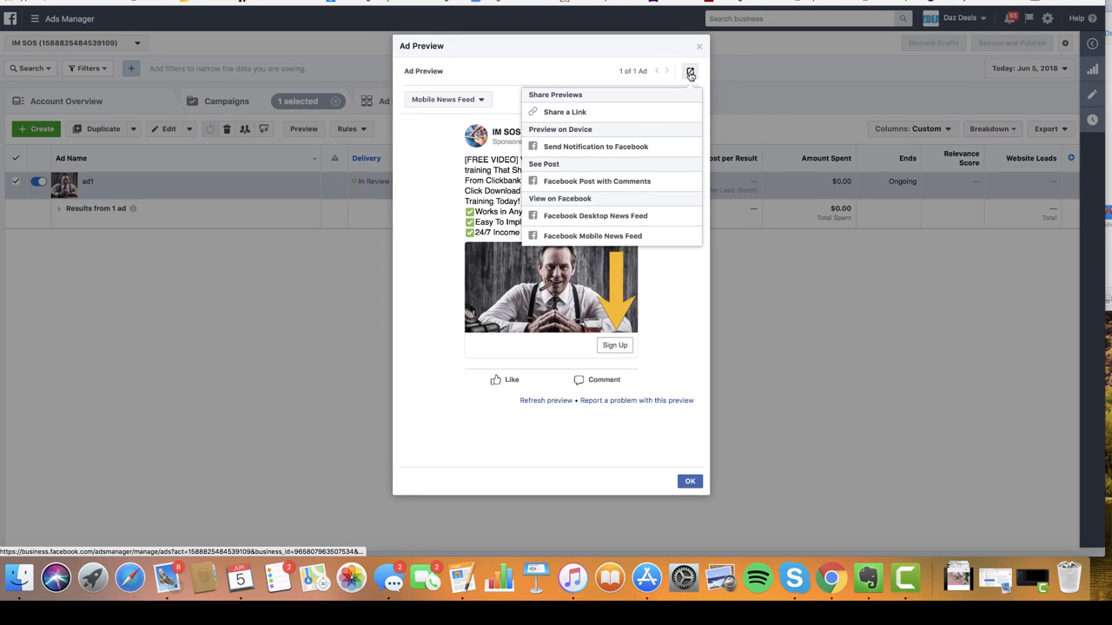
left_click(598, 182)
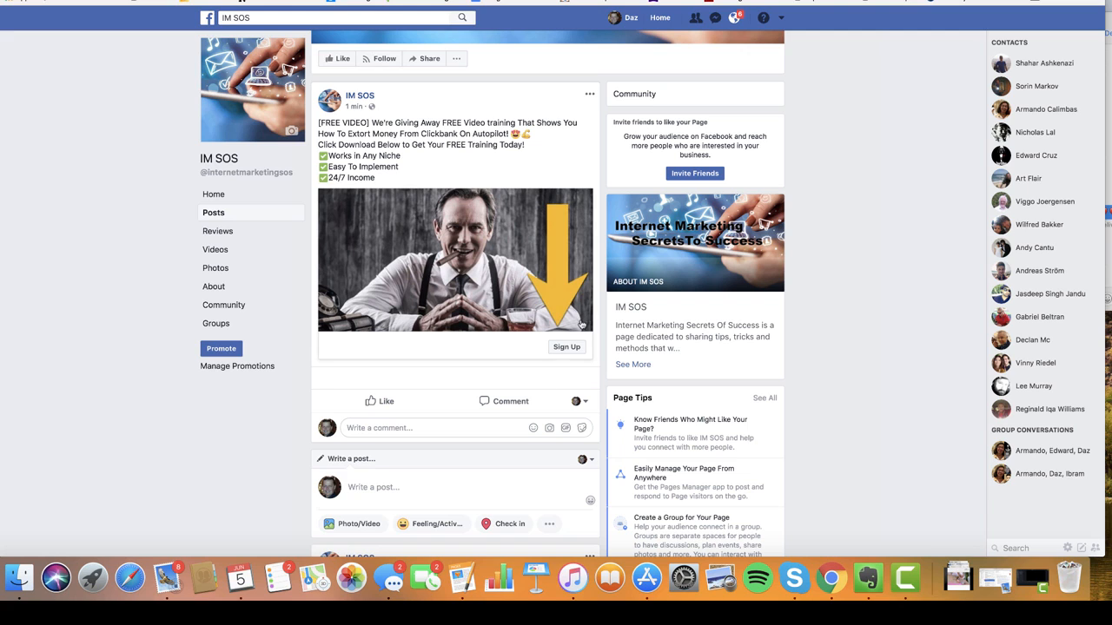
- Open the post's Sign Up lead form, replace the prefilled email with a test address, and submit
left_click(566, 347)
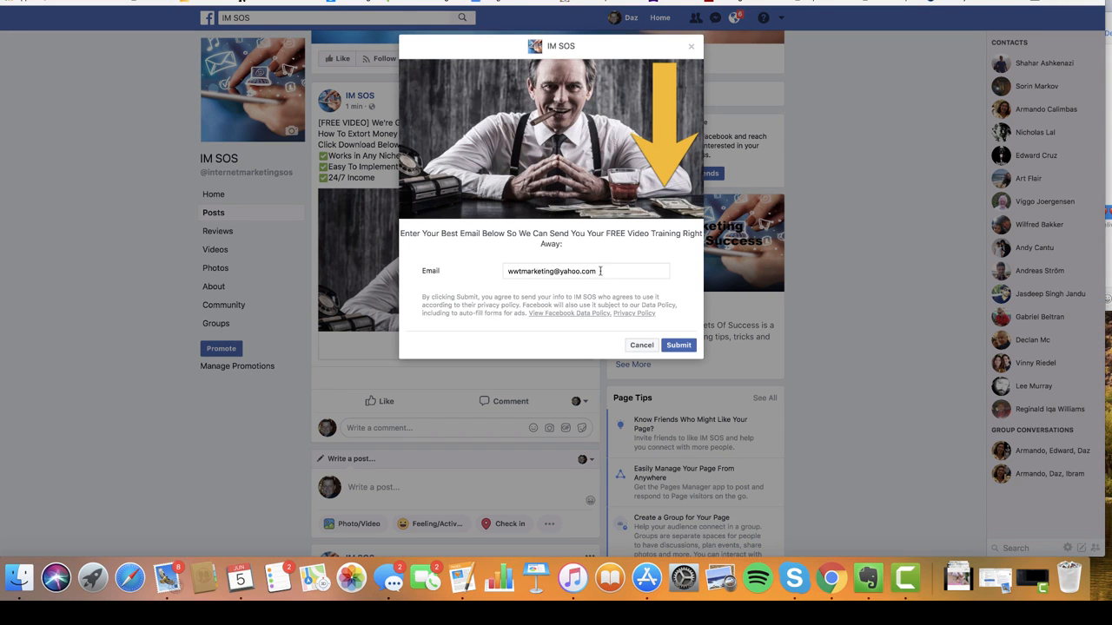
left_click_drag(597, 271, 405, 257)
key("BackSpace")
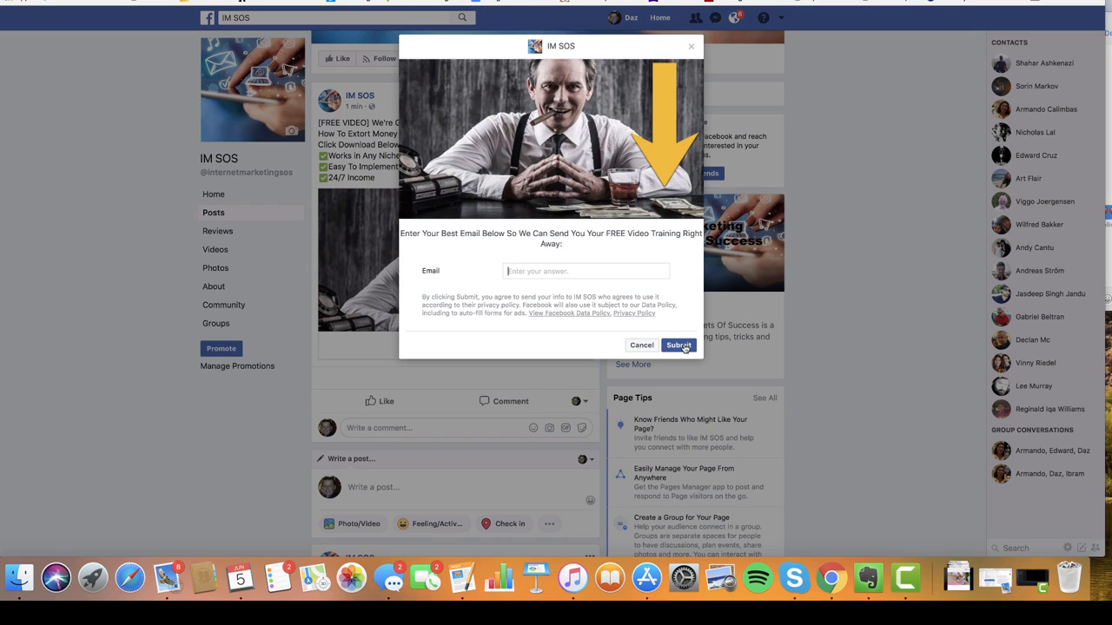
left_click(679, 346)
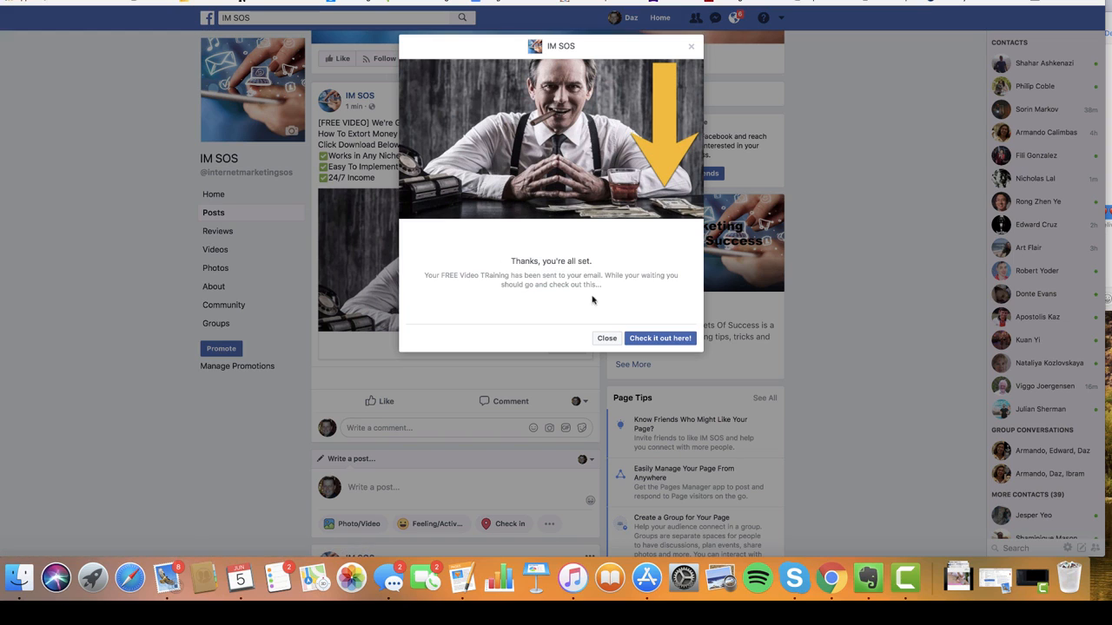
- Follow the thank-you screen's 'Check it out here!' link to the IM SOS website
left_click(663, 339)
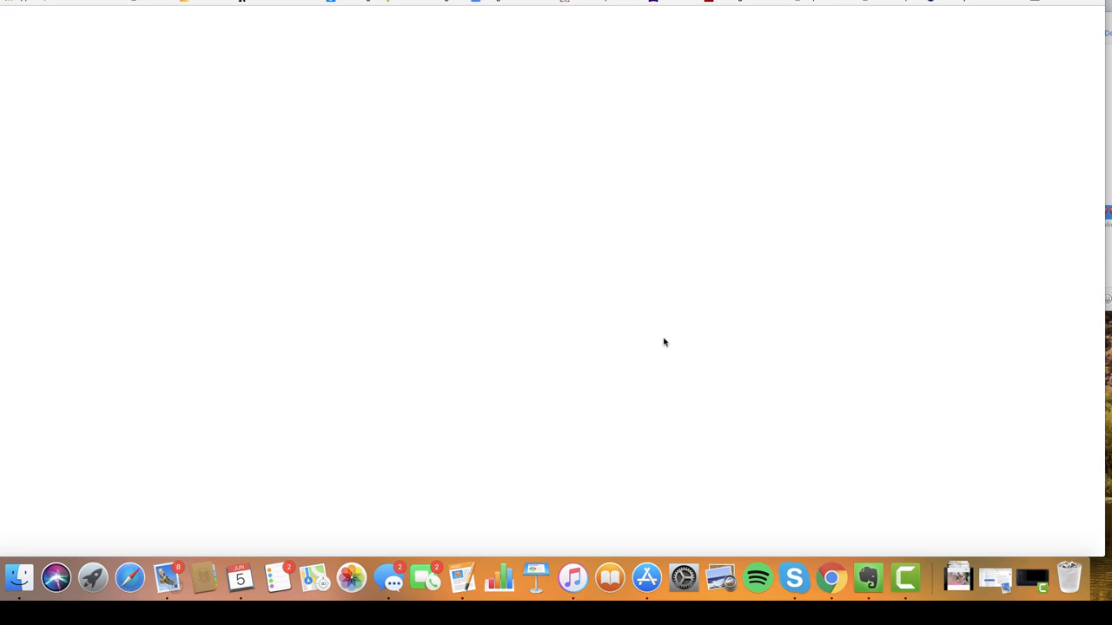